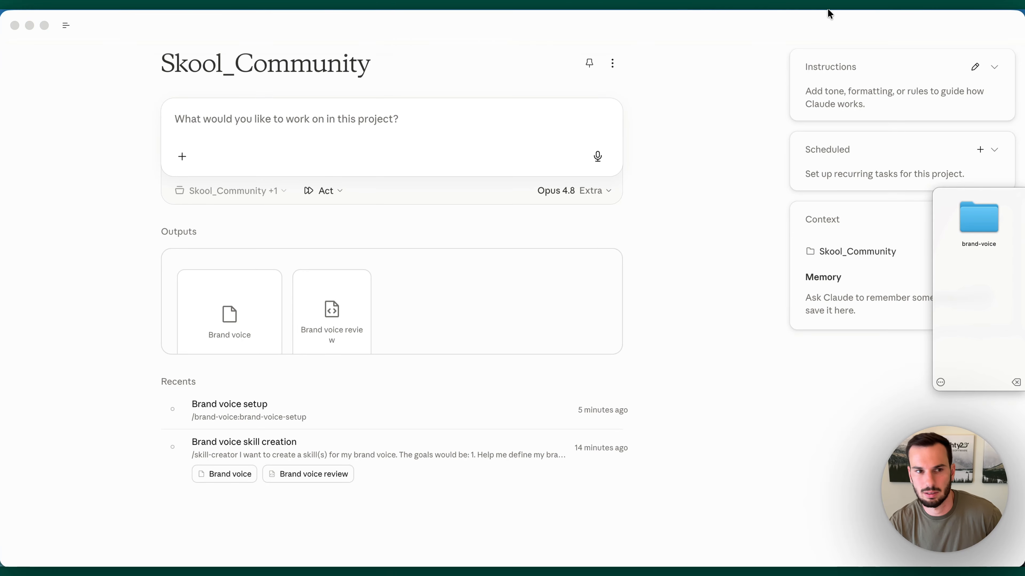
Show the sidebar and switch to the Cowork mode
{"action": "left_click", "coordinate": [66, 26]}
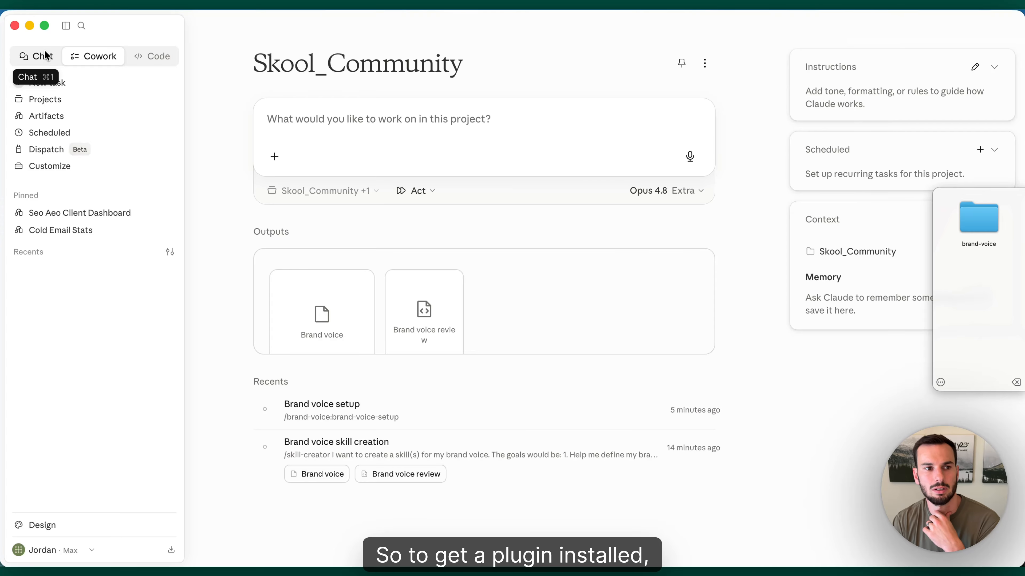
{"action": "left_click", "coordinate": [48, 55]}
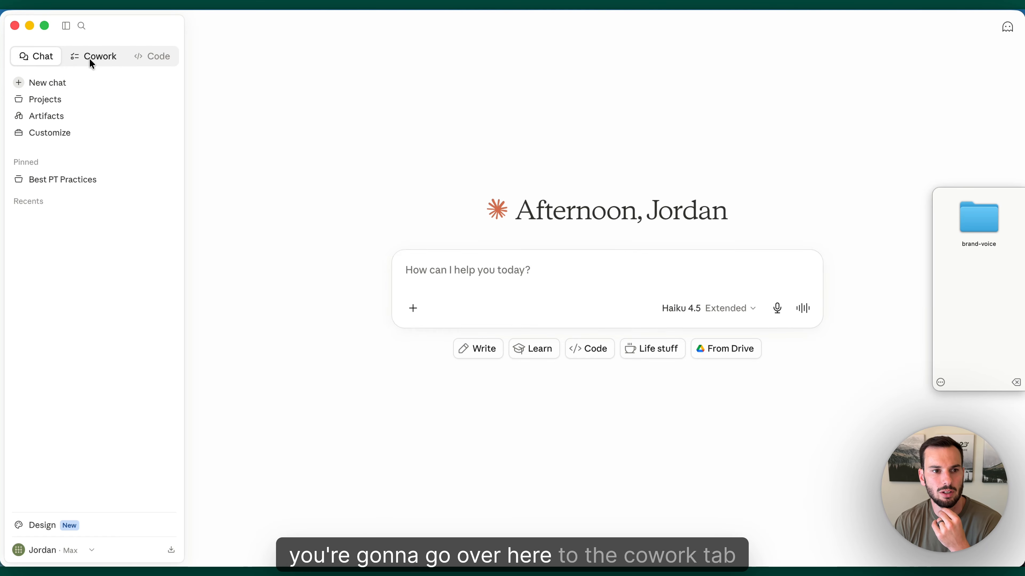
{"action": "left_click", "coordinate": [96, 59]}
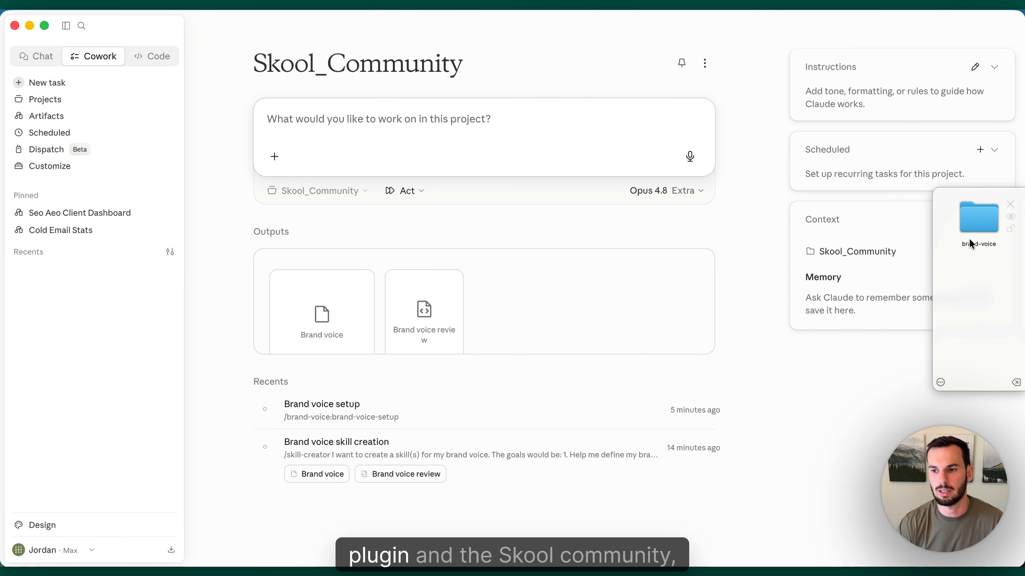
Open the local plugin upload from plugin management and try to add the brand-voice folder
{"action": "left_click", "coordinate": [276, 157]}
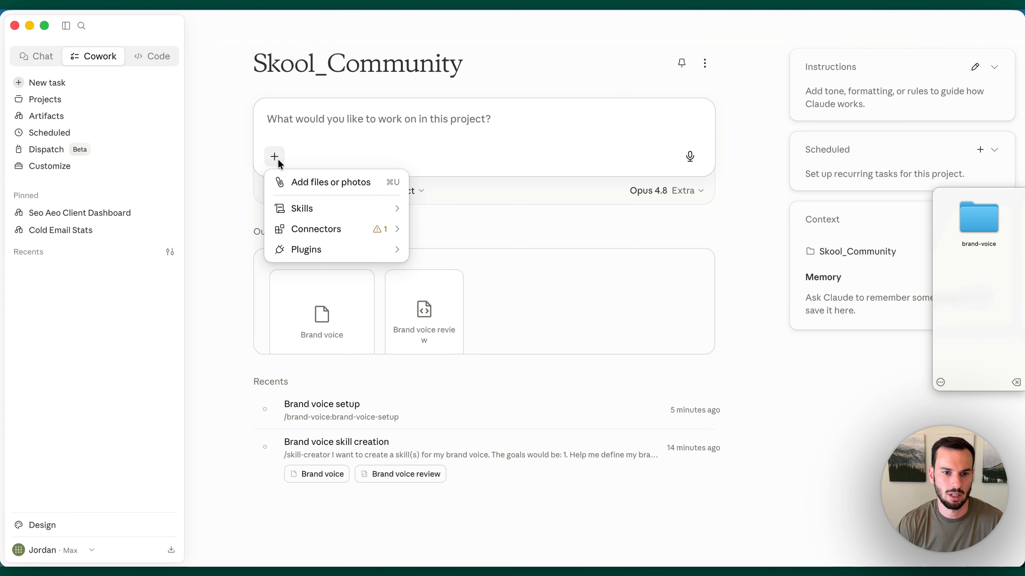
{"action": "mouse_move", "coordinate": [317, 229]}
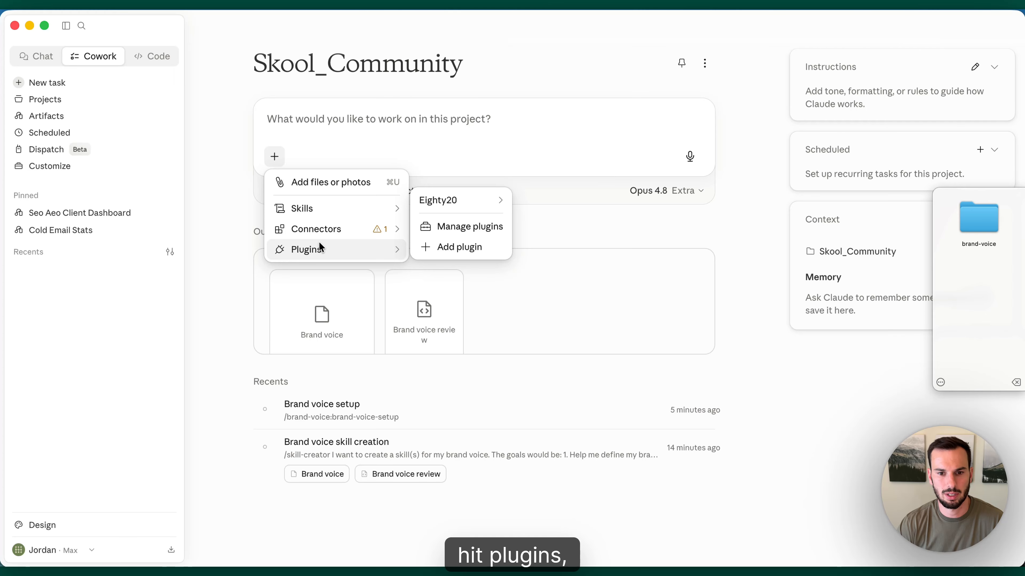
{"action": "left_click", "coordinate": [479, 228]}
{"action": "left_click", "coordinate": [758, 76]}
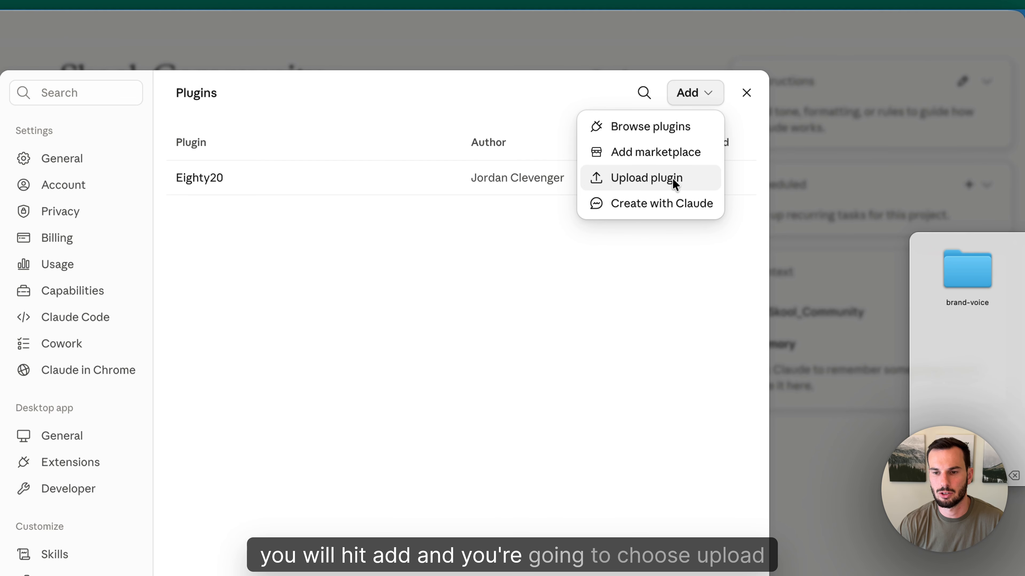
{"action": "left_click", "coordinate": [613, 181]}
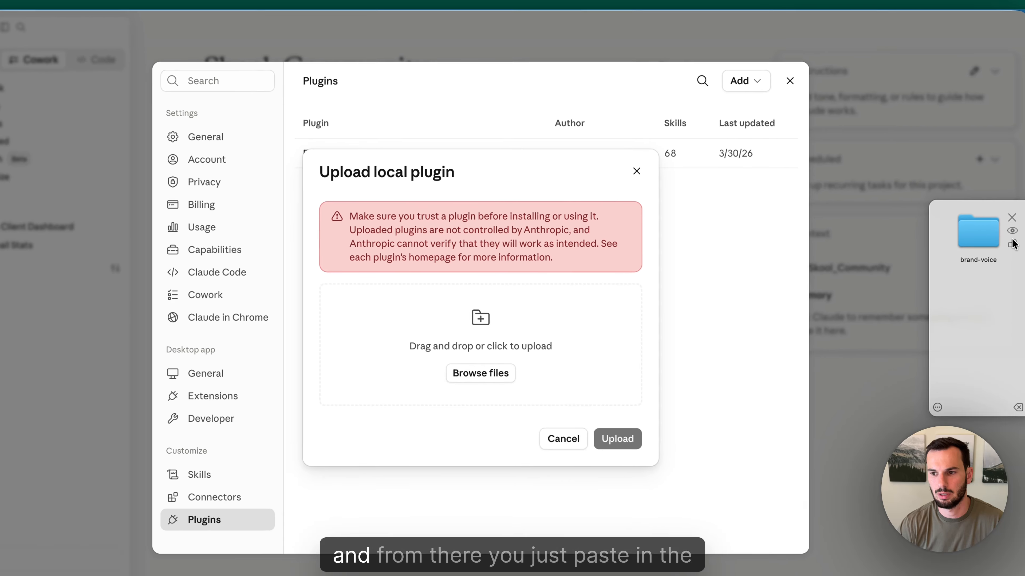
{"action": "left_click_drag", "start_coordinate": [981, 225], "coordinate": [604, 348]}
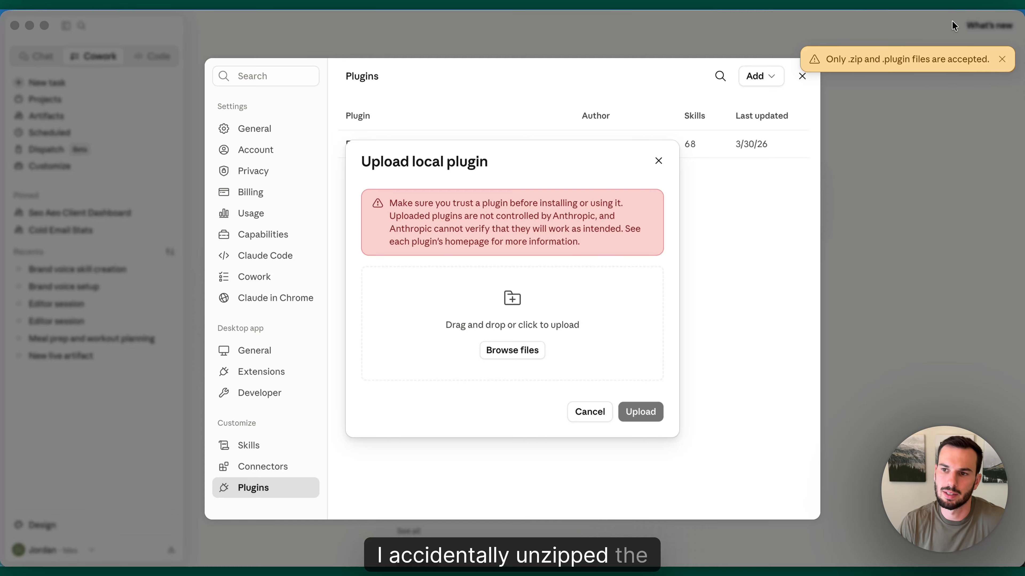
Choose brand-voice.zip from the brand-voice folder and upload it as a local plugin
{"action": "left_click", "coordinate": [499, 349]}
{"action": "left_click", "coordinate": [351, 204]}
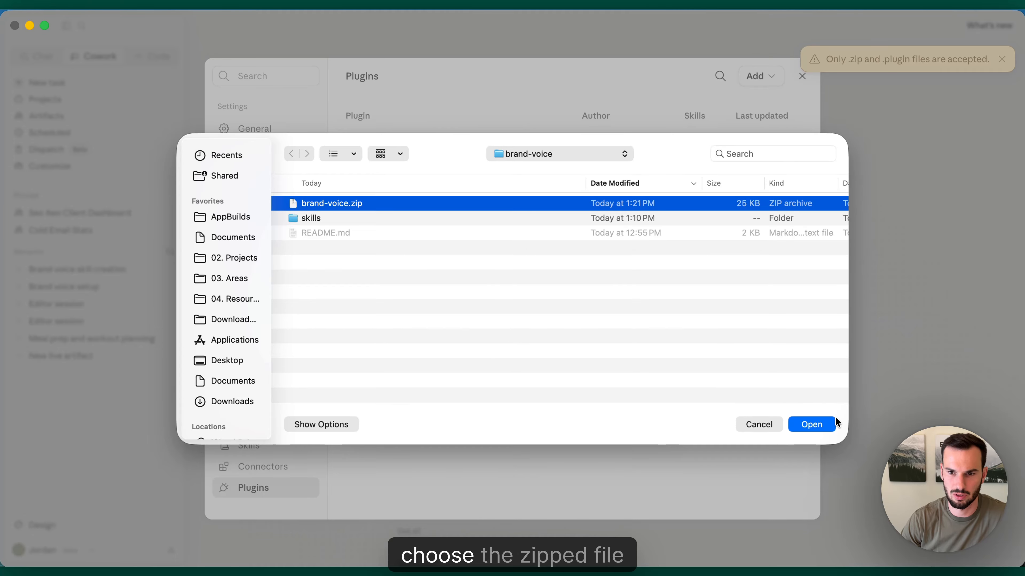
{"action": "left_click", "coordinate": [809, 424]}
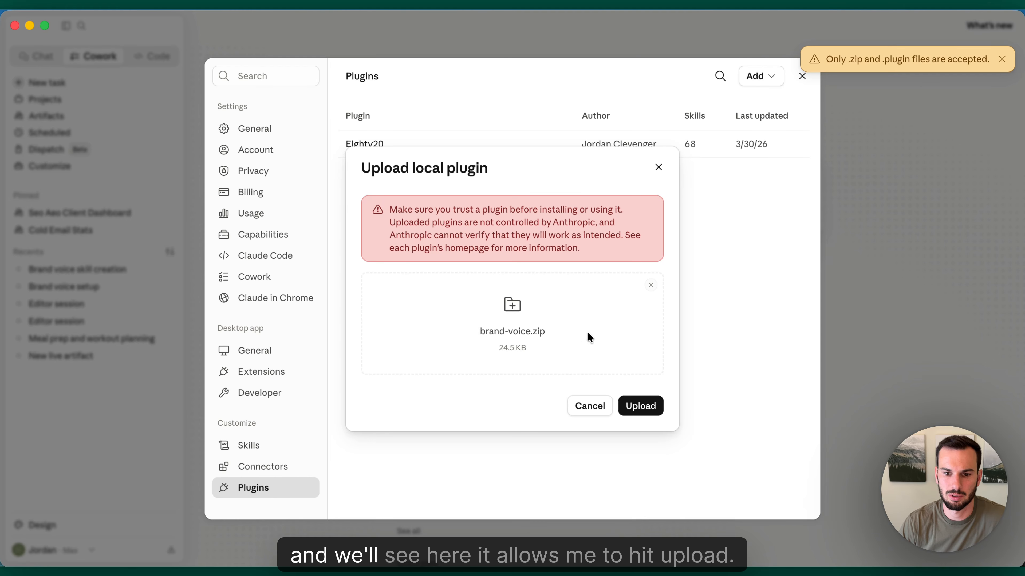
{"action": "left_click", "coordinate": [649, 410]}
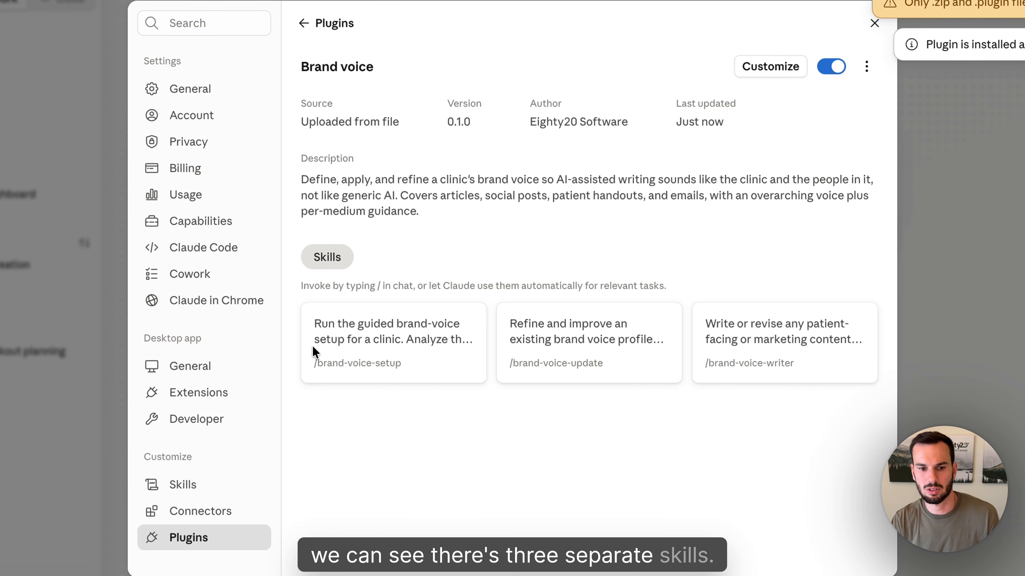
Review the setup, update and writer skills of the Brand voice plugin and close the settings
{"action": "left_click_drag", "start_coordinate": [317, 363], "coordinate": [414, 372]}
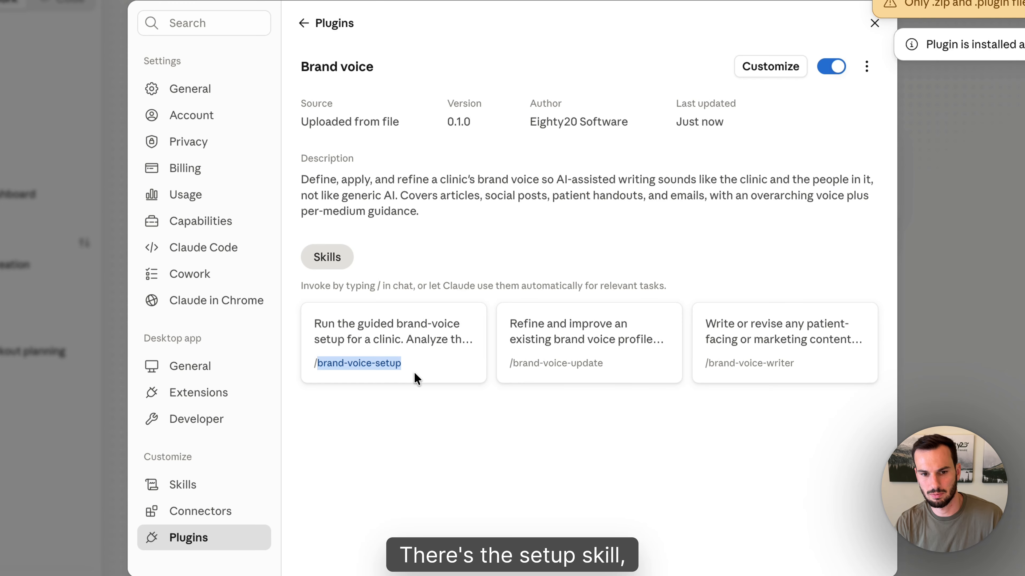
{"action": "left_click", "coordinate": [503, 366]}
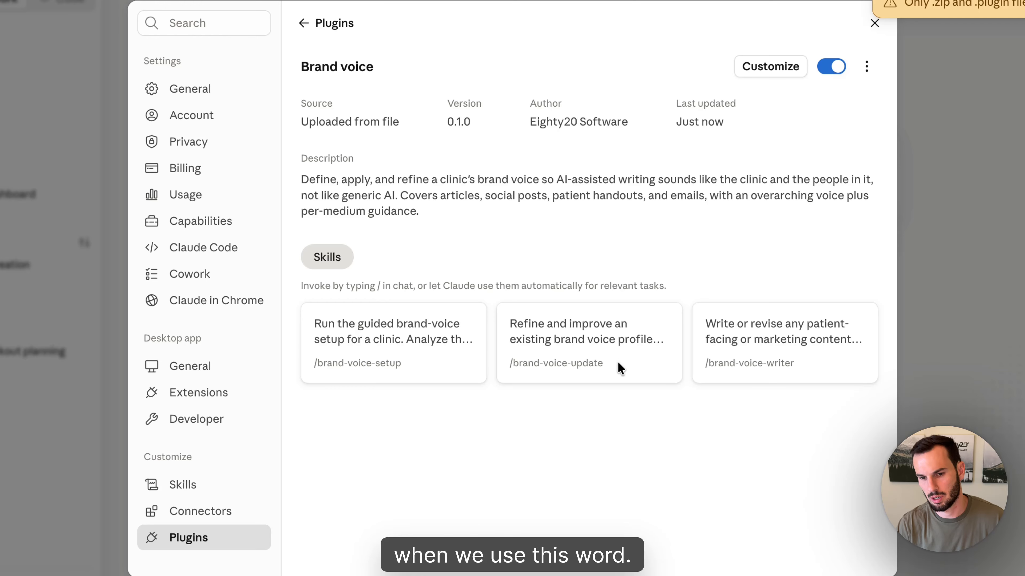
{"action": "left_click_drag", "start_coordinate": [618, 365], "coordinate": [547, 365]}
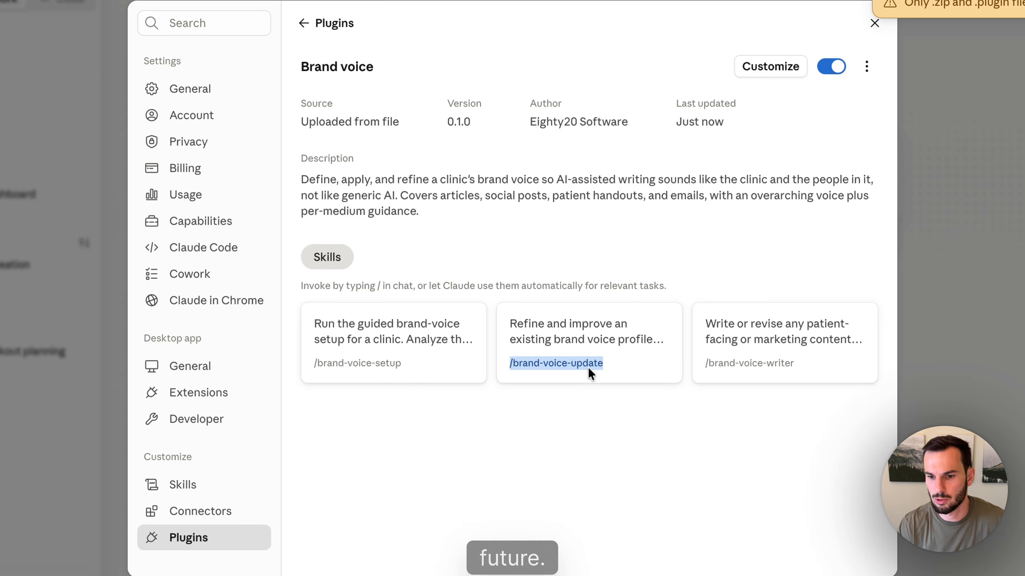
{"action": "left_click_drag", "start_coordinate": [705, 325], "coordinate": [797, 379]}
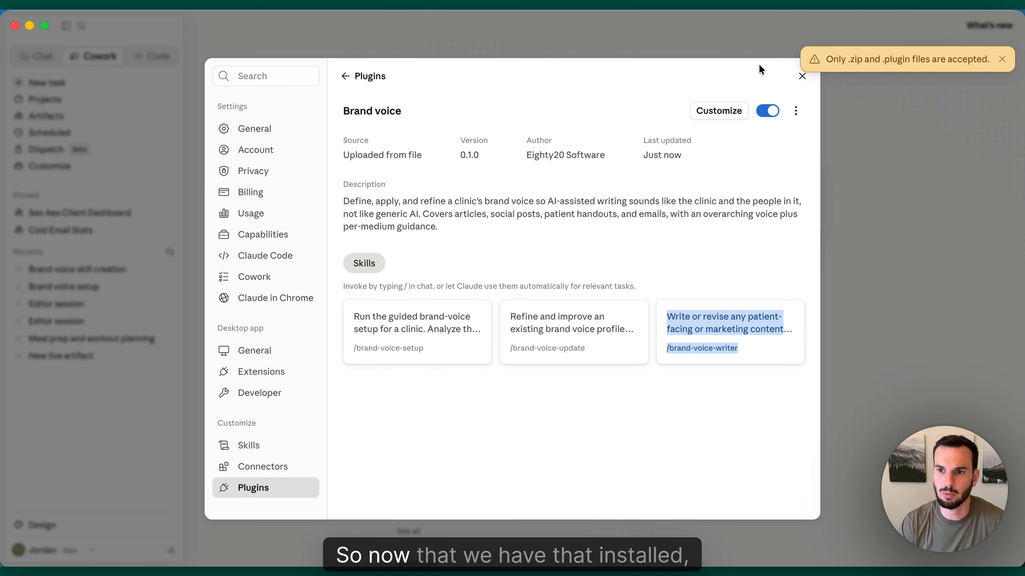
{"action": "left_click", "coordinate": [802, 77]}
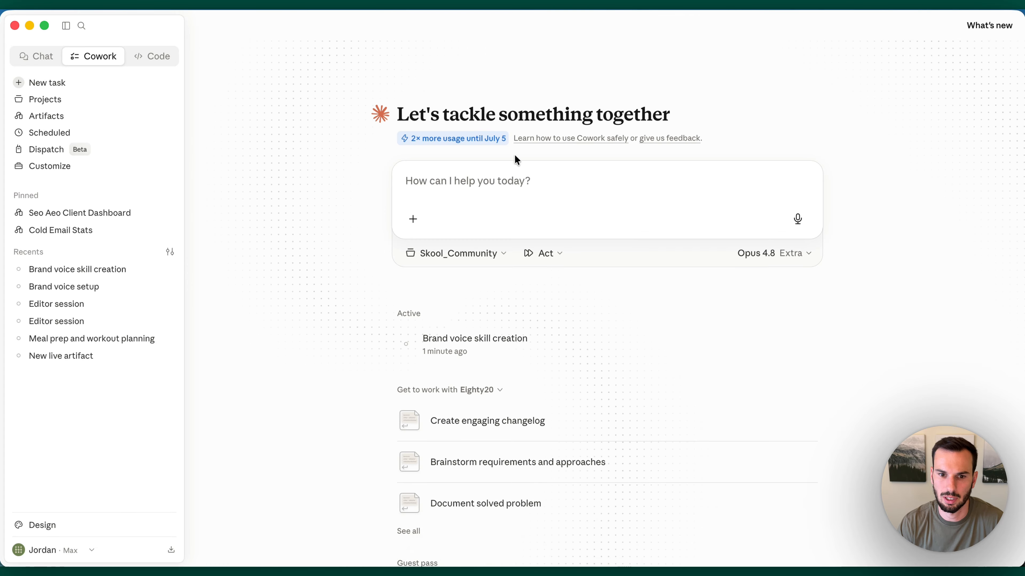
Run the Brand voice plugin's brand-voice-setup skill as a task in the Skool_Community project and hide the sidebar
{"action": "left_click", "coordinate": [412, 220]}
{"action": "mouse_move", "coordinate": [464, 312]}
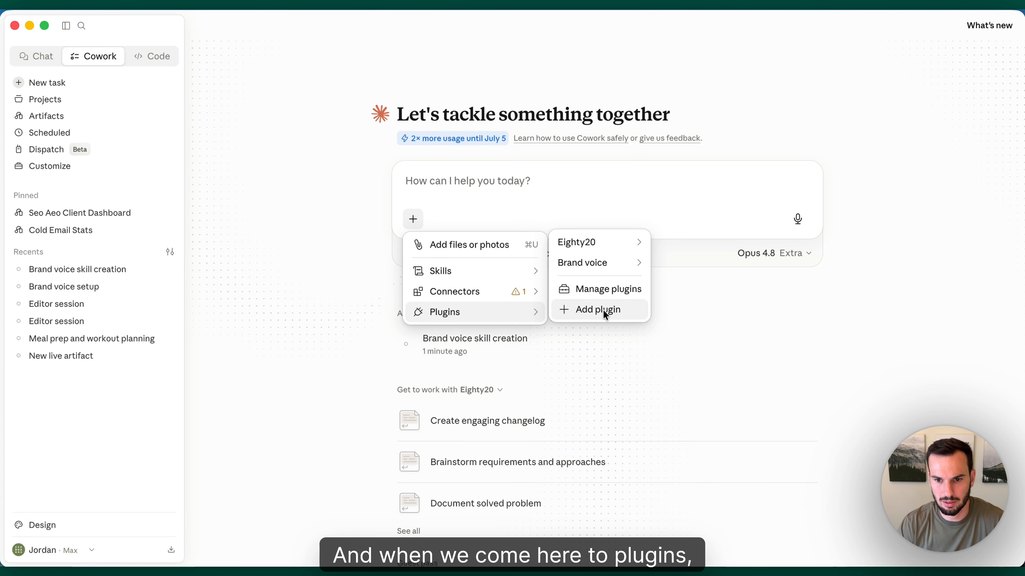
{"action": "mouse_move", "coordinate": [587, 266]}
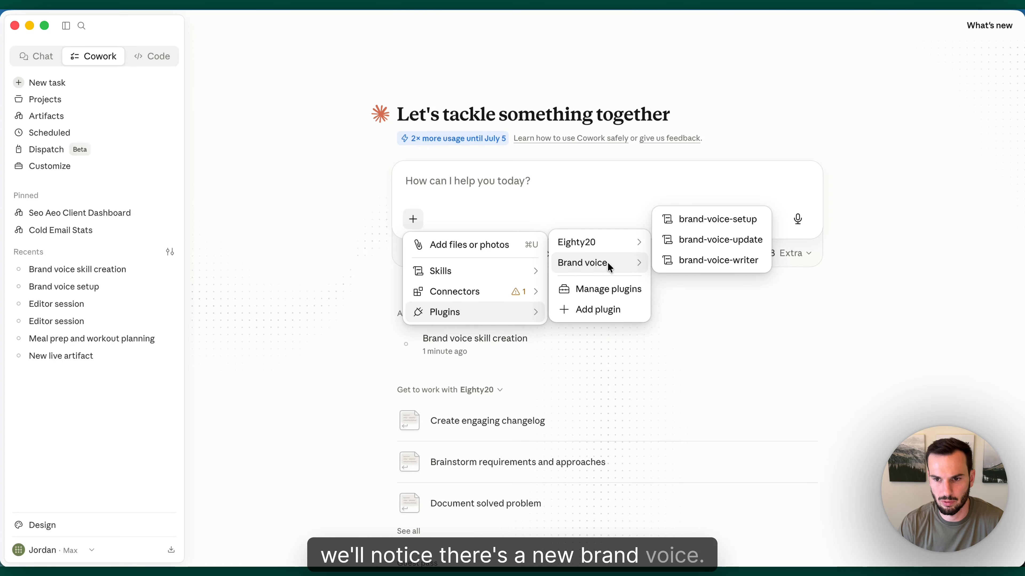
{"action": "left_click", "coordinate": [710, 219]}
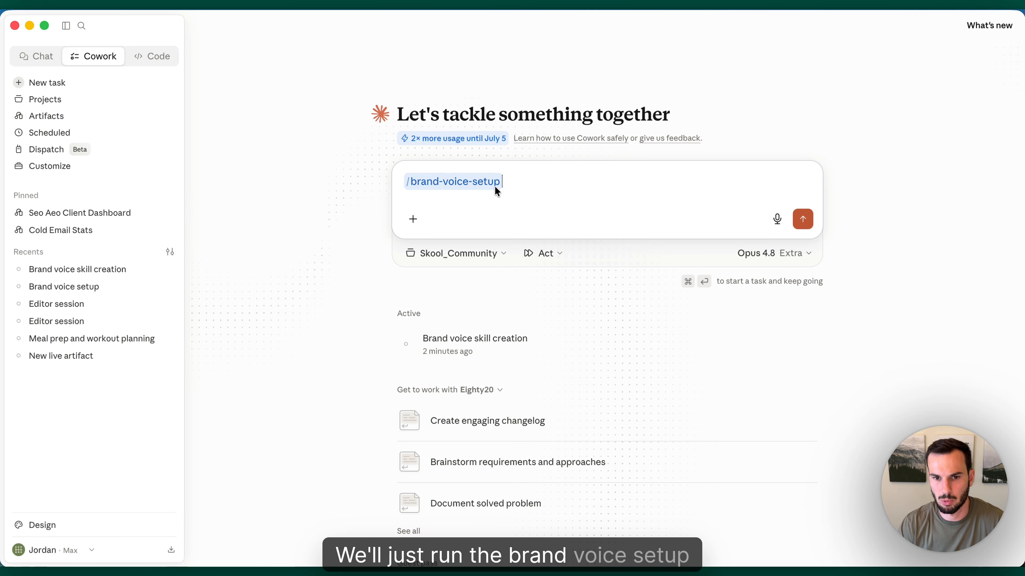
{"action": "key", "text": "Return"}
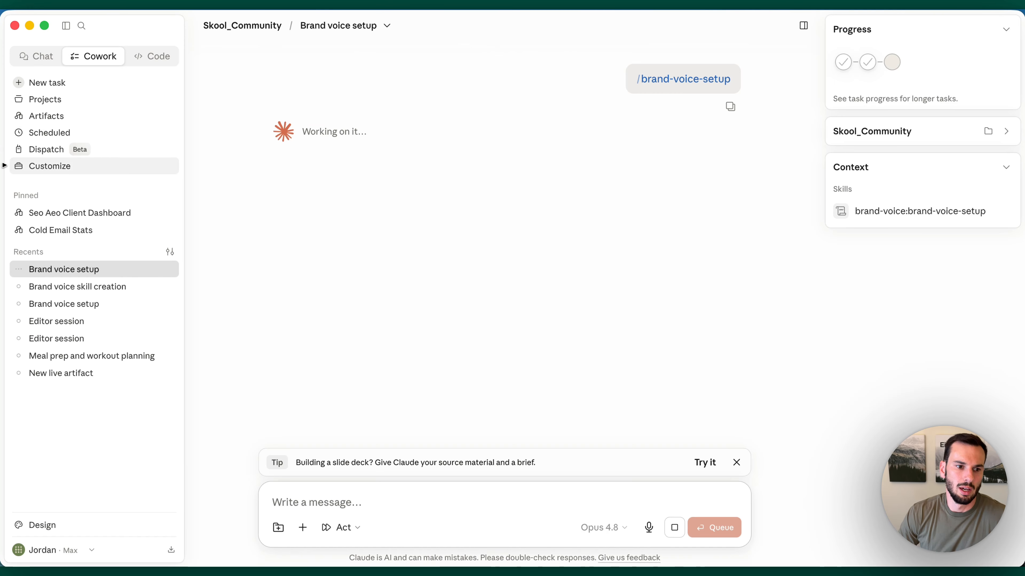
{"action": "left_click", "coordinate": [66, 26]}
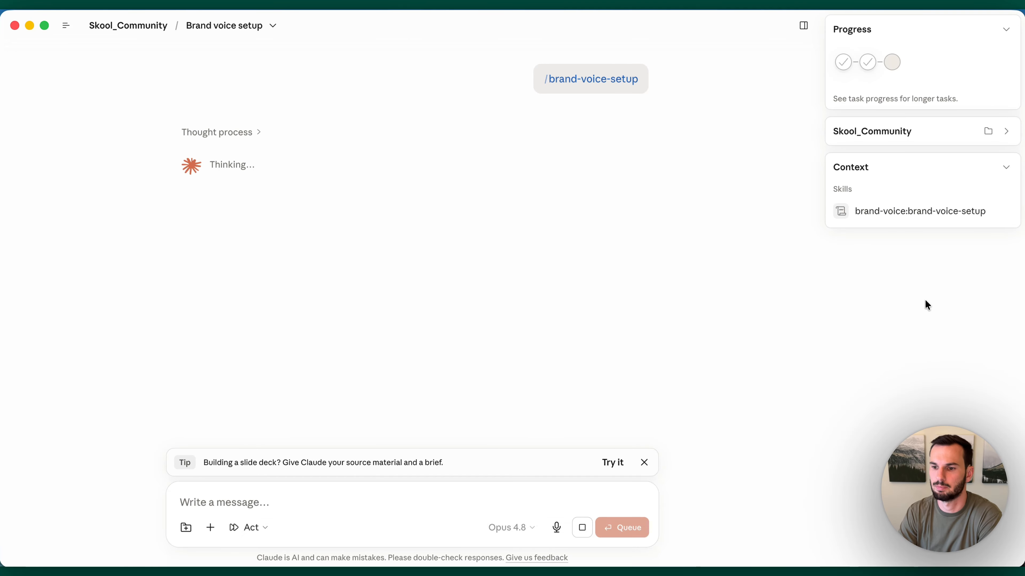
Review the questions and filled-in answers in the Brand voice details form
{"action": "scroll", "coordinate": [488, 216], "scroll_direction": "down", "scroll_amount": 3}
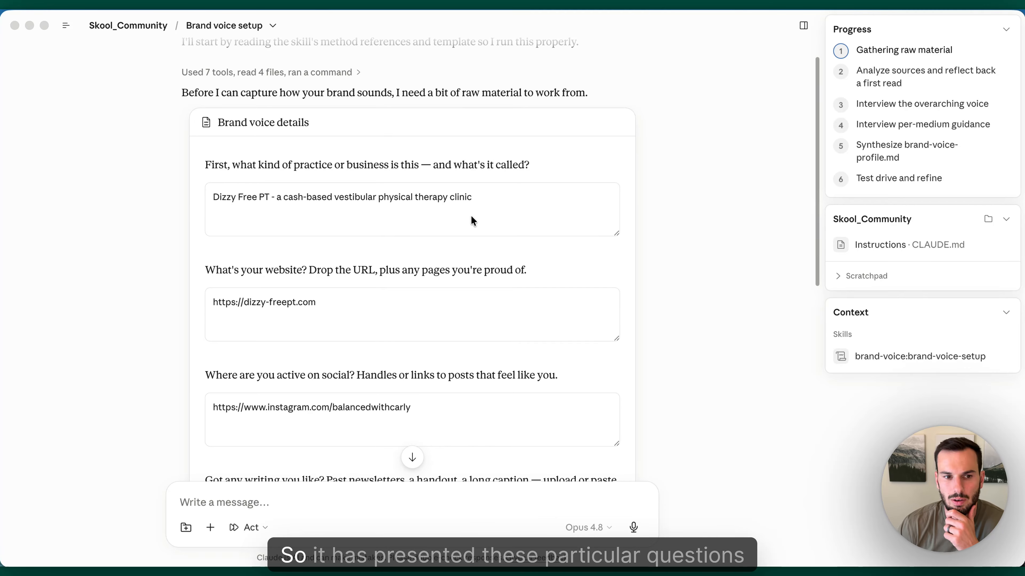
{"action": "scroll", "coordinate": [279, 210], "scroll_direction": "down", "scroll_amount": 2}
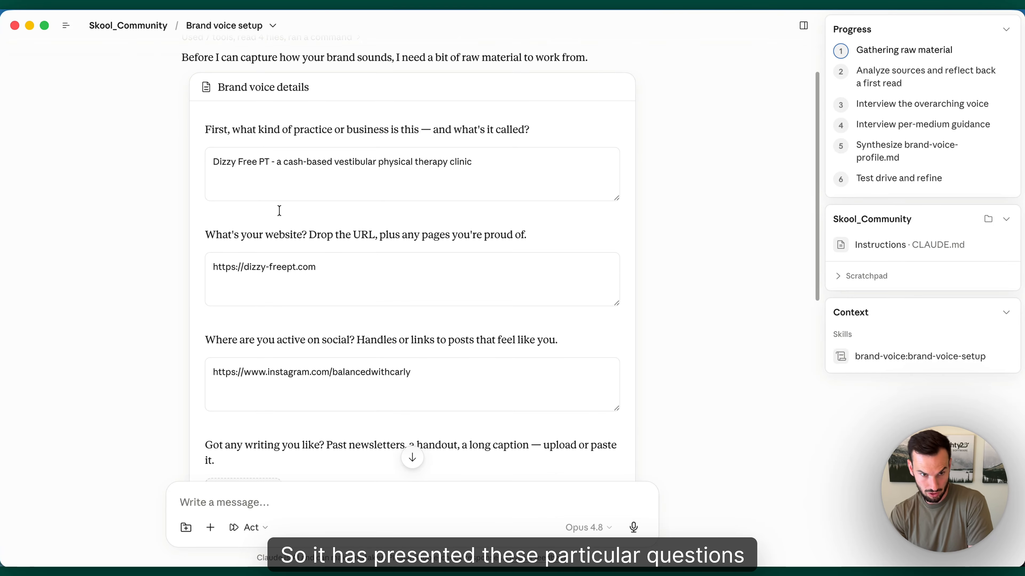
{"action": "scroll", "coordinate": [237, 163], "scroll_direction": "down", "scroll_amount": 5}
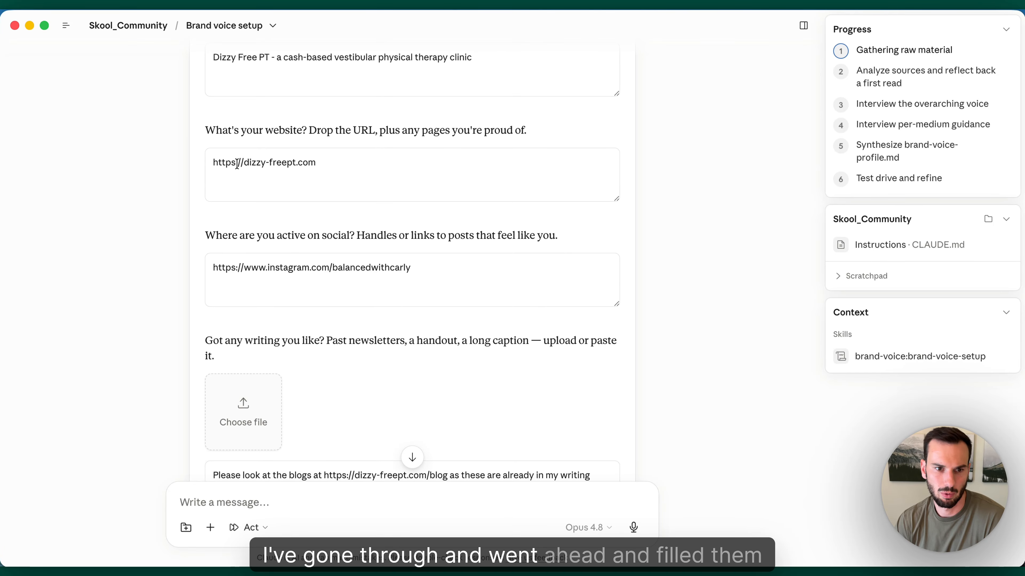
{"action": "scroll", "coordinate": [299, 150], "scroll_direction": "down", "scroll_amount": 2}
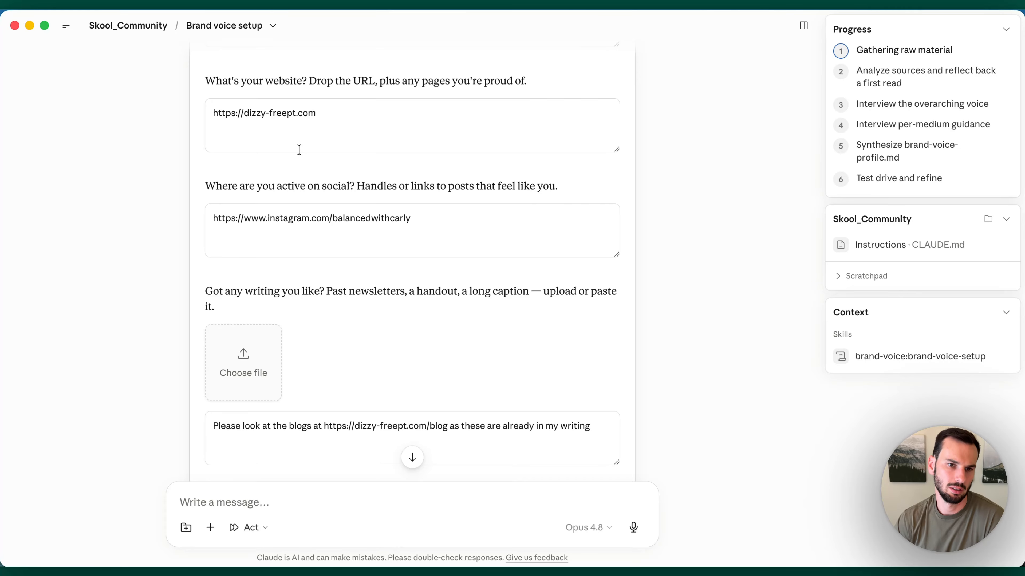
{"action": "scroll", "coordinate": [309, 121], "scroll_direction": "down", "scroll_amount": 9}
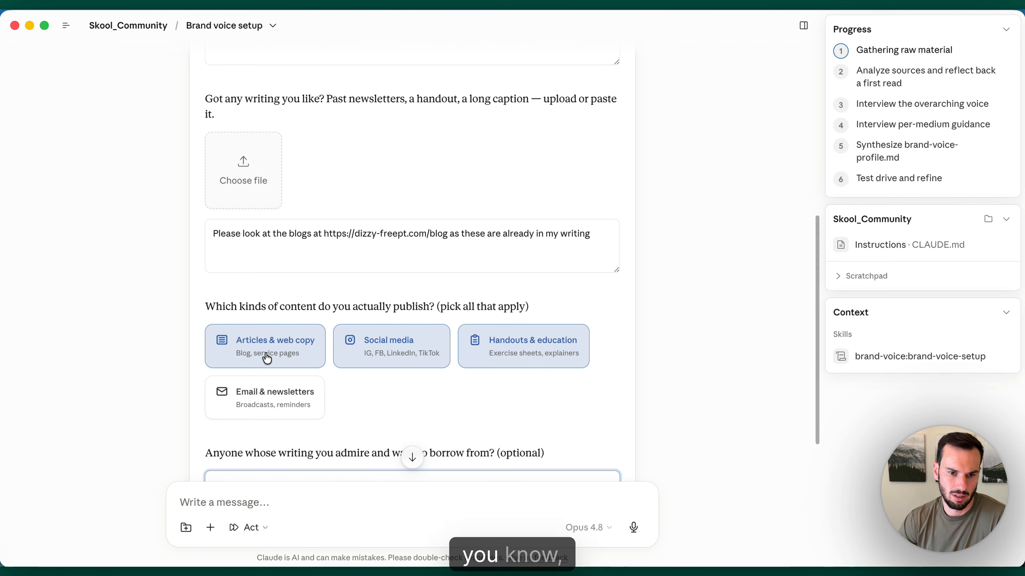
{"action": "scroll", "coordinate": [271, 355], "scroll_direction": "down", "scroll_amount": 6}
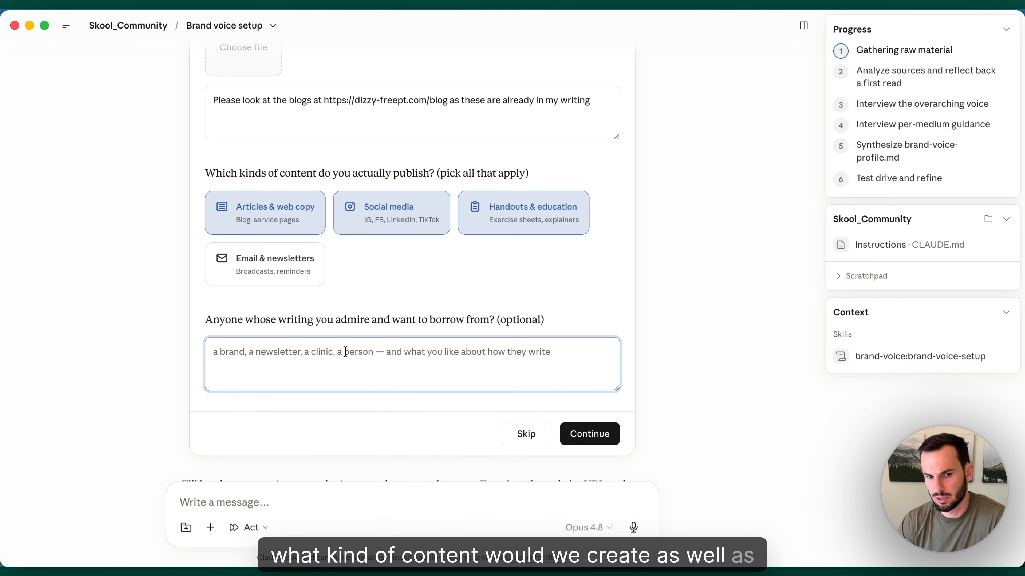
{"action": "left_click", "coordinate": [877, 407]}
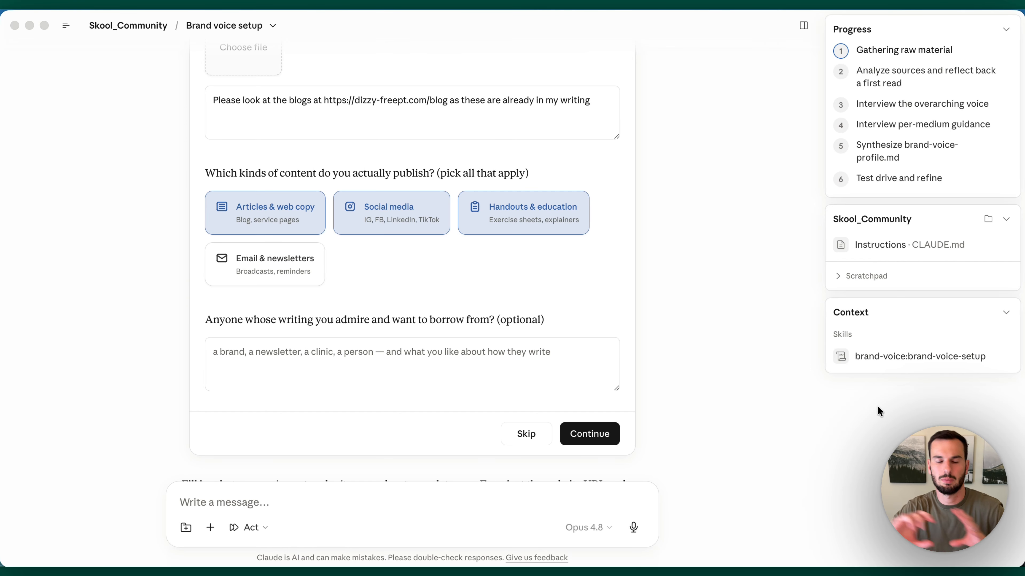
Submit the Brand voice details form, leaving the optional question about admired writing blank
{"action": "scroll", "coordinate": [418, 357], "scroll_direction": "up", "scroll_amount": 1}
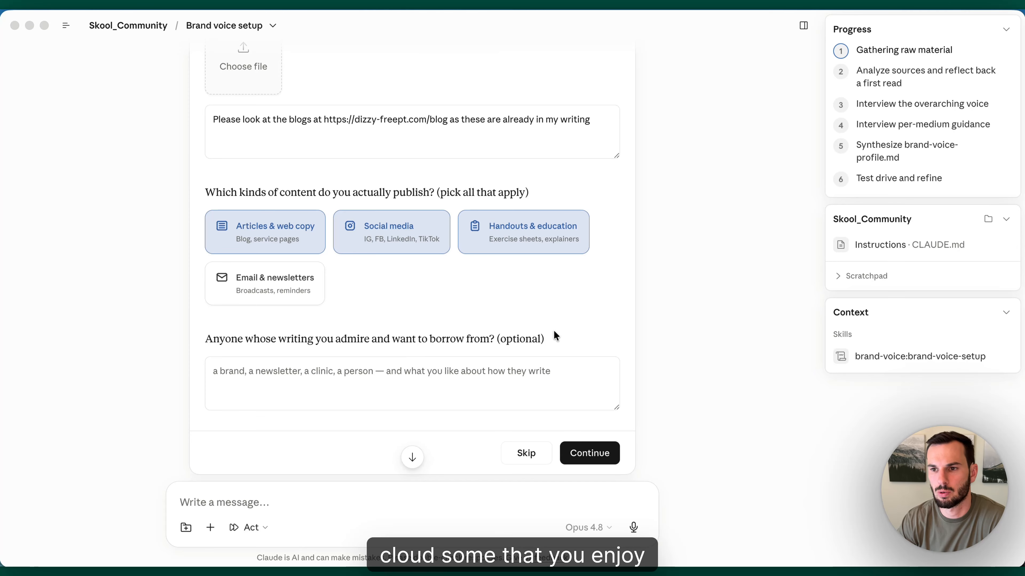
{"action": "scroll", "coordinate": [266, 344], "scroll_direction": "down", "scroll_amount": 4}
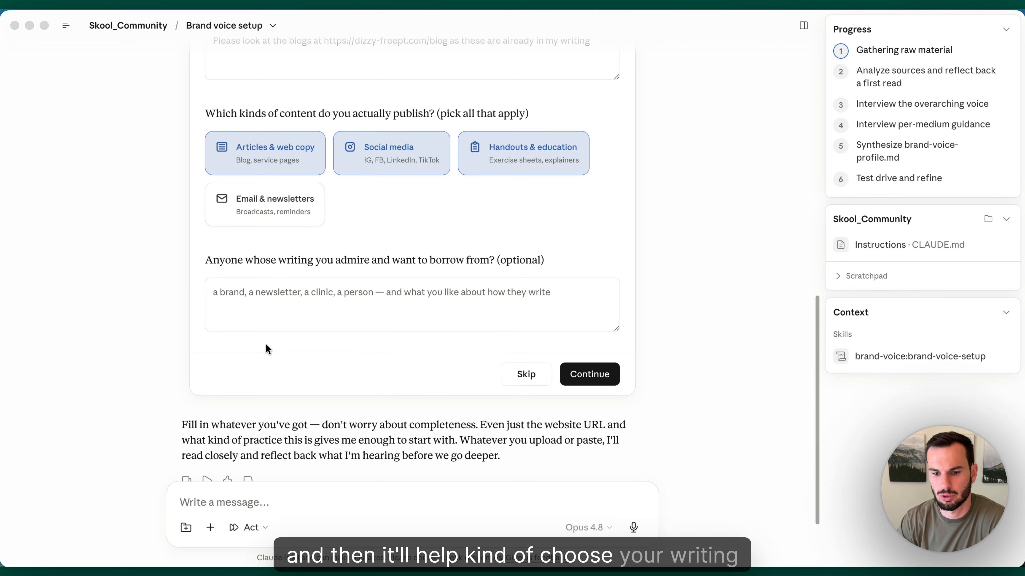
{"action": "scroll", "coordinate": [266, 343], "scroll_direction": "down", "scroll_amount": 5}
{"action": "scroll", "coordinate": [265, 343], "scroll_direction": "up", "scroll_amount": 10}
{"action": "scroll", "coordinate": [266, 343], "scroll_direction": "down", "scroll_amount": 10}
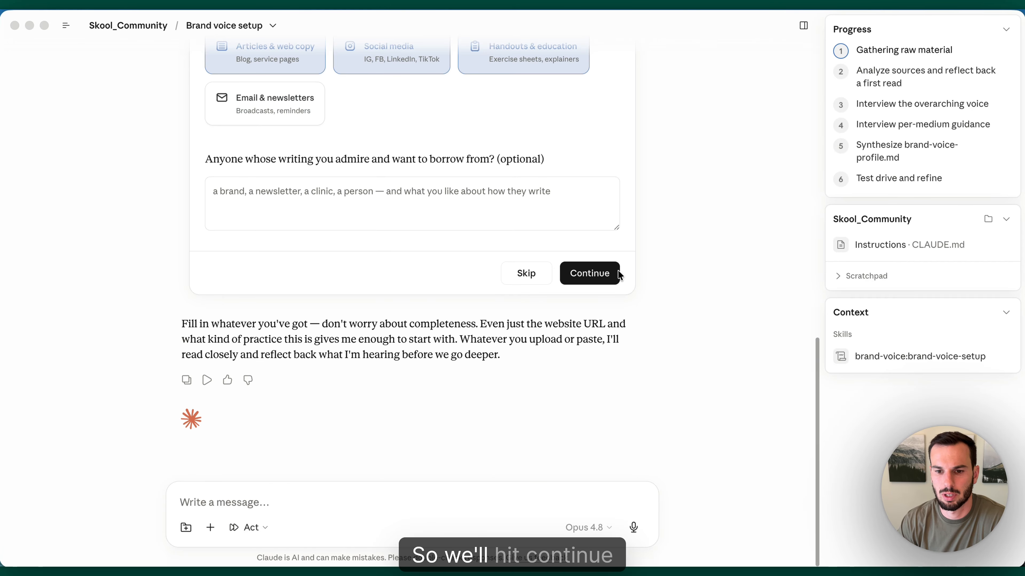
{"action": "left_click", "coordinate": [590, 274]}
{"action": "left_click", "coordinate": [589, 274]}
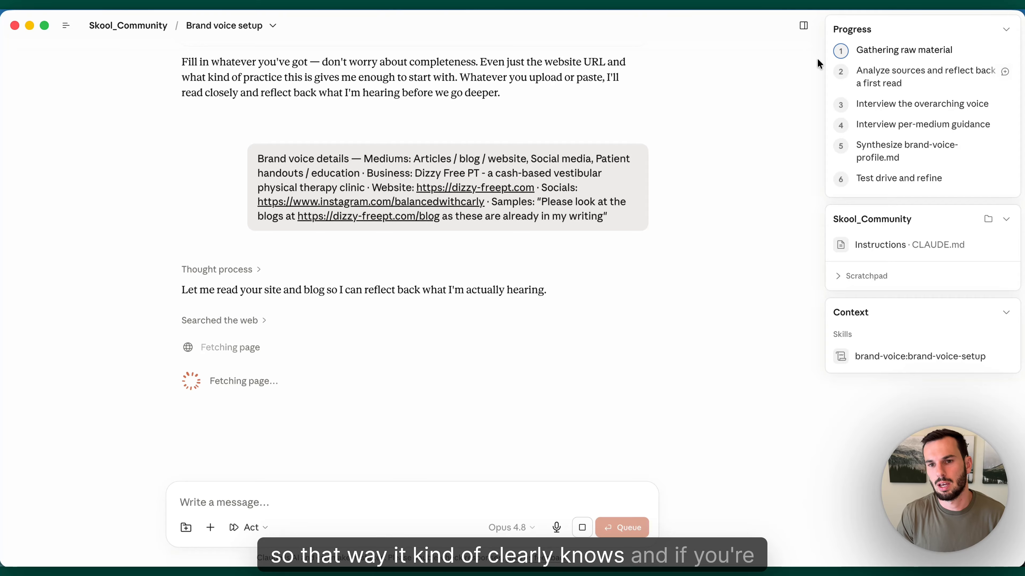
Review the submitted brand voice answers, the task's progress stages and the newest part of the conversation
{"action": "scroll", "coordinate": [693, 146], "scroll_direction": "up", "scroll_amount": 10}
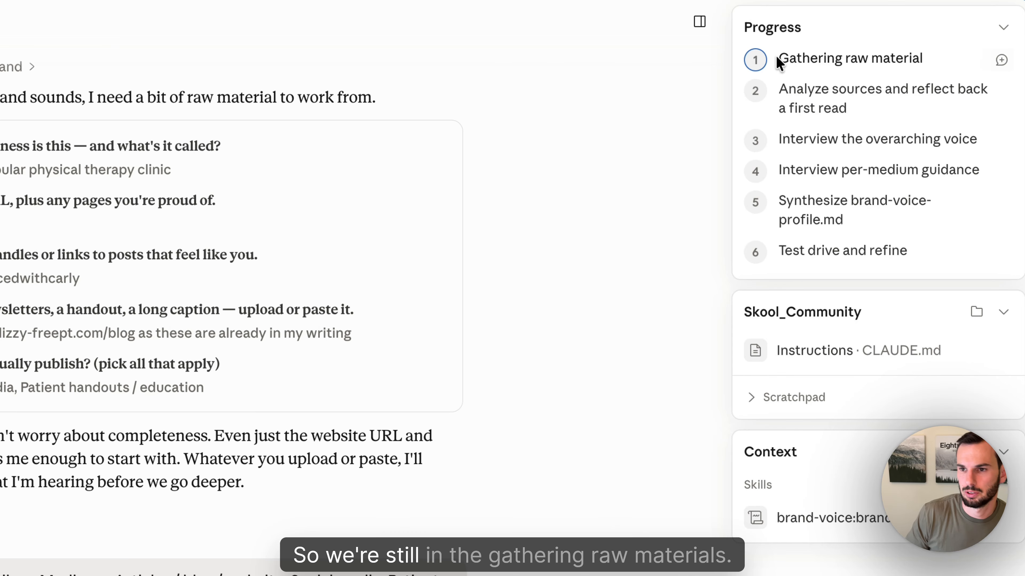
{"action": "left_click_drag", "start_coordinate": [780, 62], "coordinate": [657, 128]}
{"action": "left_click", "coordinate": [657, 128]}
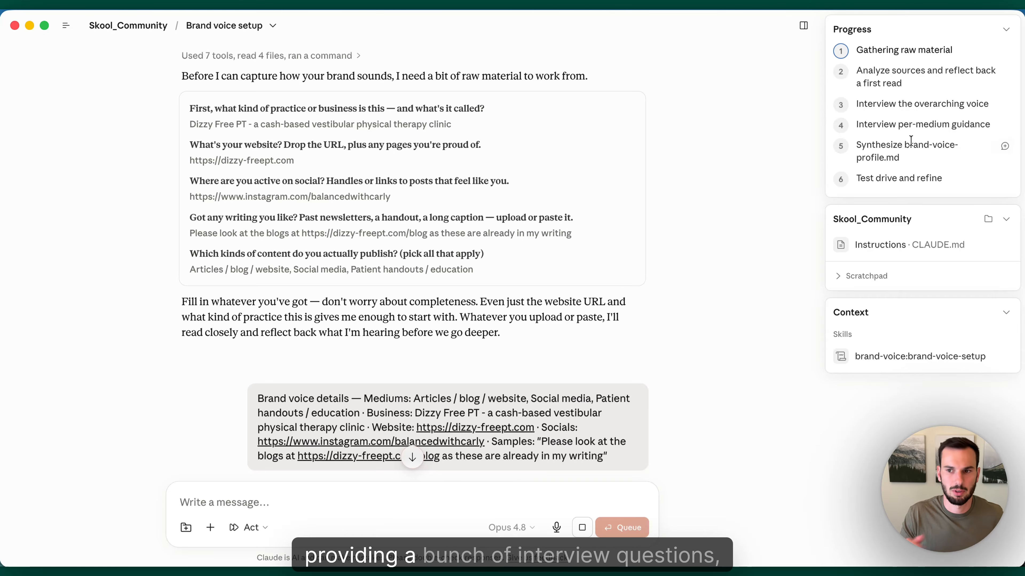
{"action": "scroll", "coordinate": [386, 255], "scroll_direction": "down", "scroll_amount": 10}
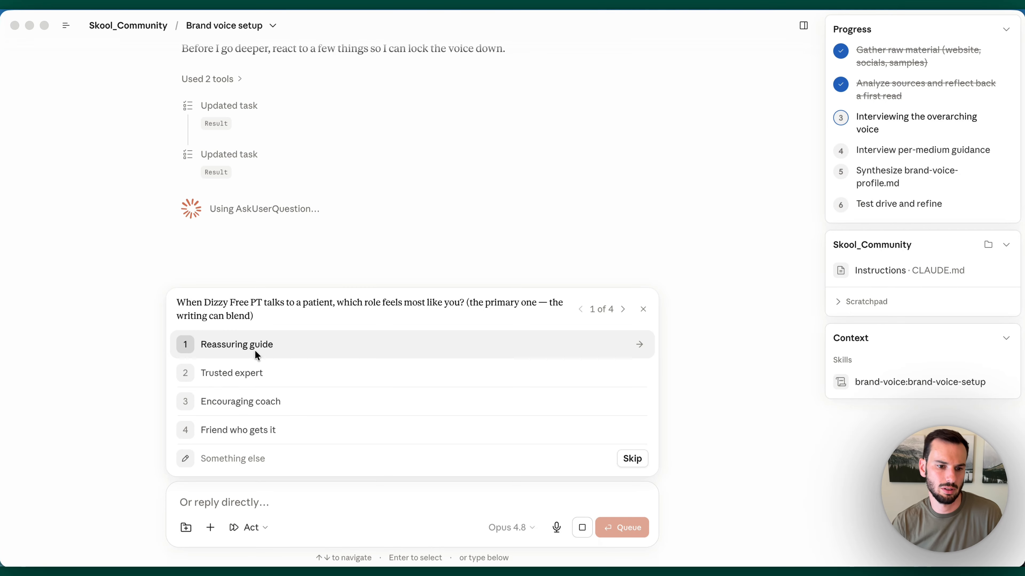
Answer the brand voice interview's first two questions with "Reassuring guide" for the patient role and "Stay neutral" for opinions
{"action": "left_click", "coordinate": [298, 345]}
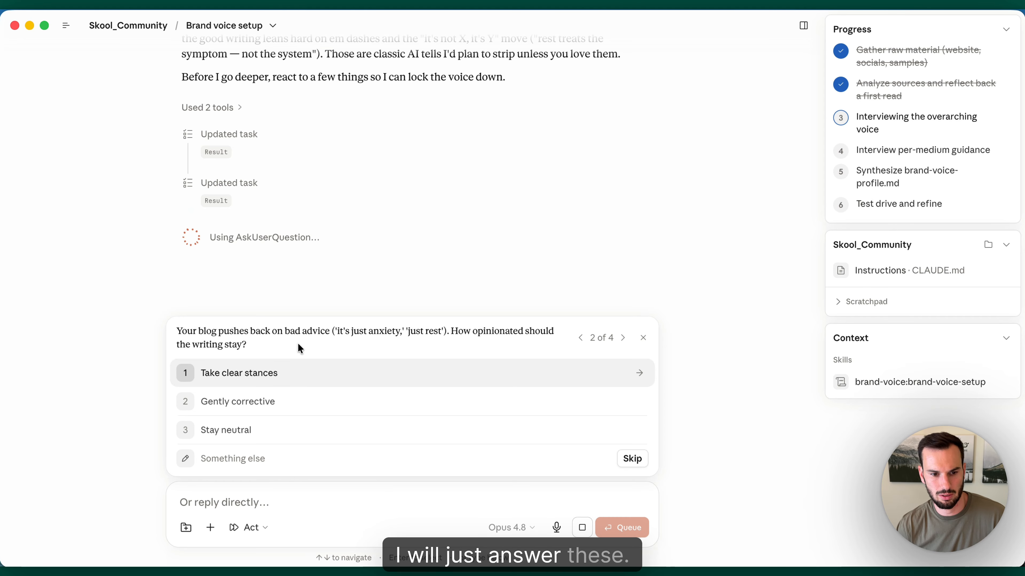
{"action": "left_click", "coordinate": [367, 422]}
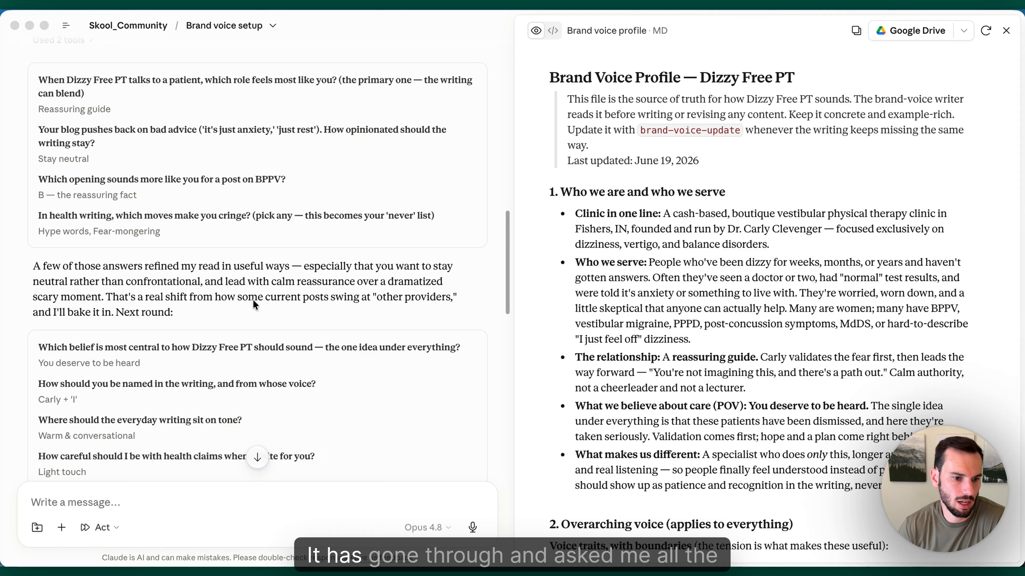
Review the answered interview rounds on voice, tone, phrases to avoid, and the blog, Instagram, emoji and handout rules
{"action": "scroll", "coordinate": [254, 304], "scroll_direction": "down", "scroll_amount": 4}
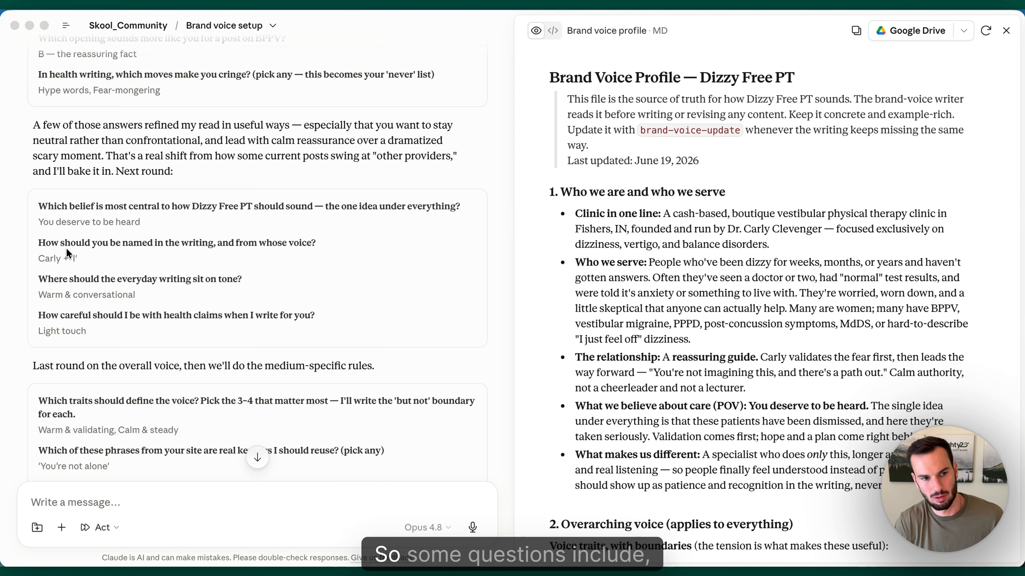
{"action": "triple_click", "coordinate": [44, 258]}
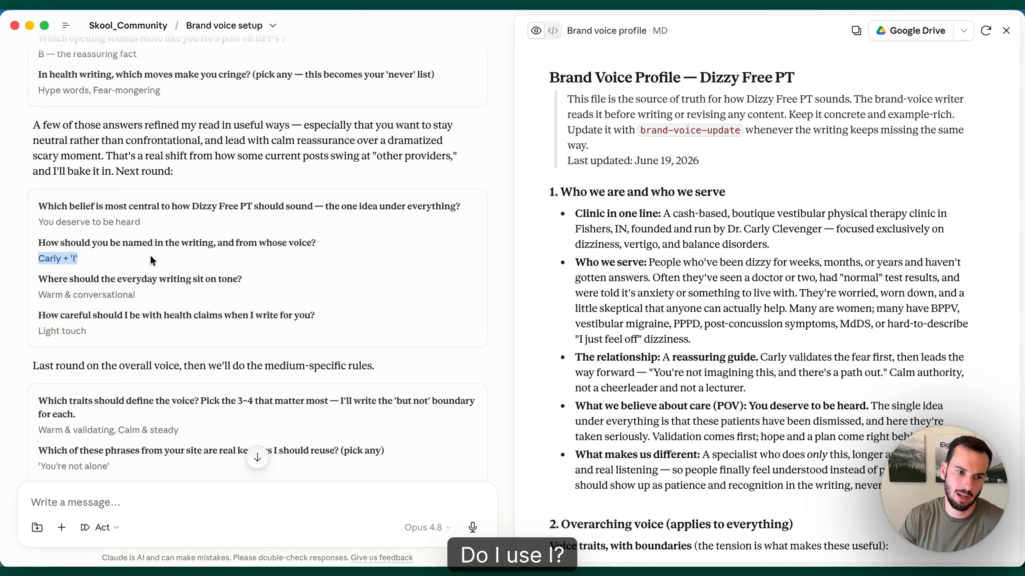
{"action": "scroll", "coordinate": [152, 261], "scroll_direction": "down", "scroll_amount": 2}
{"action": "left_click", "coordinate": [107, 215]}
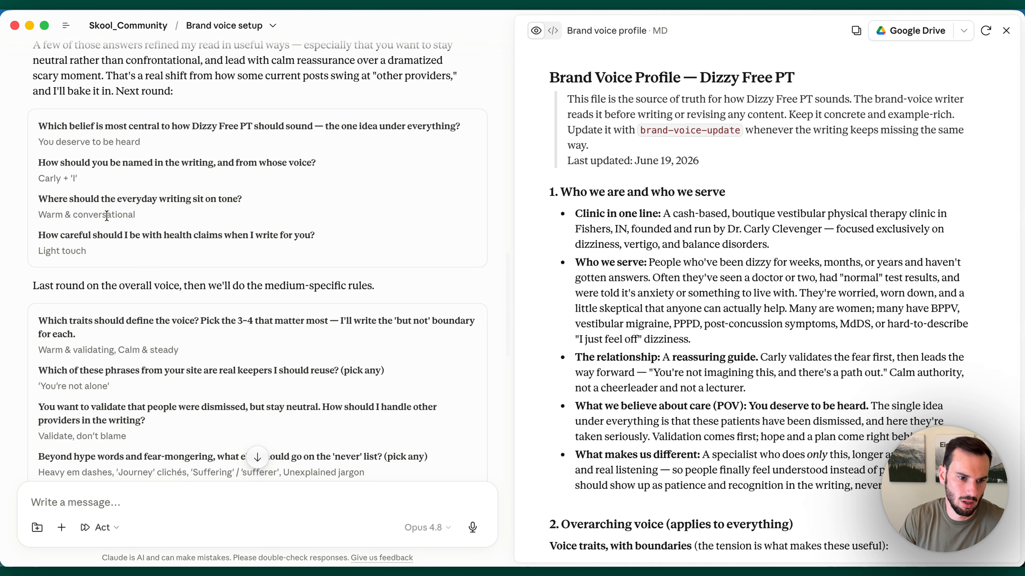
{"action": "double_click", "coordinate": [106, 215]}
{"action": "scroll", "coordinate": [106, 215], "scroll_direction": "down", "scroll_amount": 3}
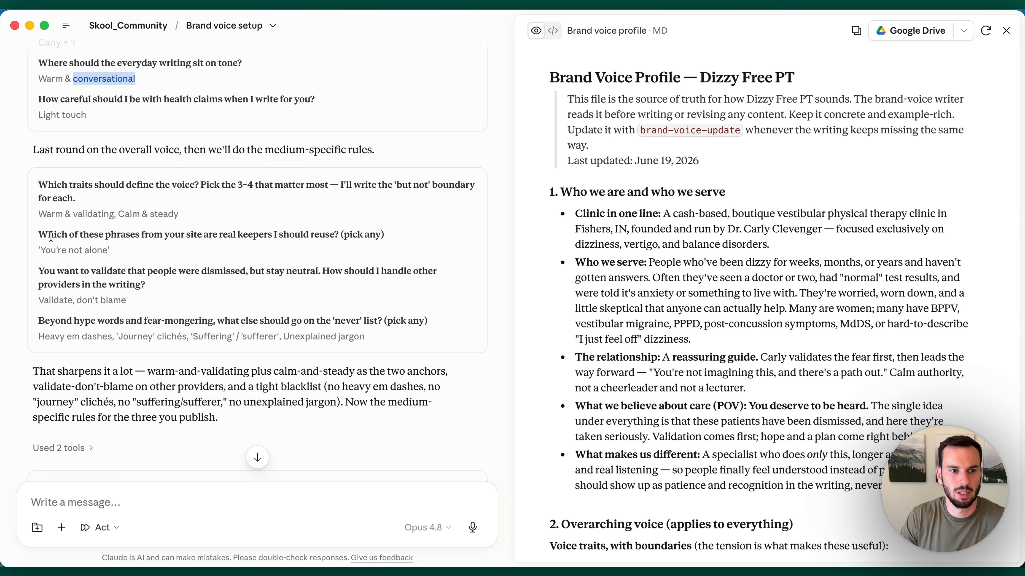
{"action": "scroll", "coordinate": [49, 233], "scroll_direction": "down", "scroll_amount": 4}
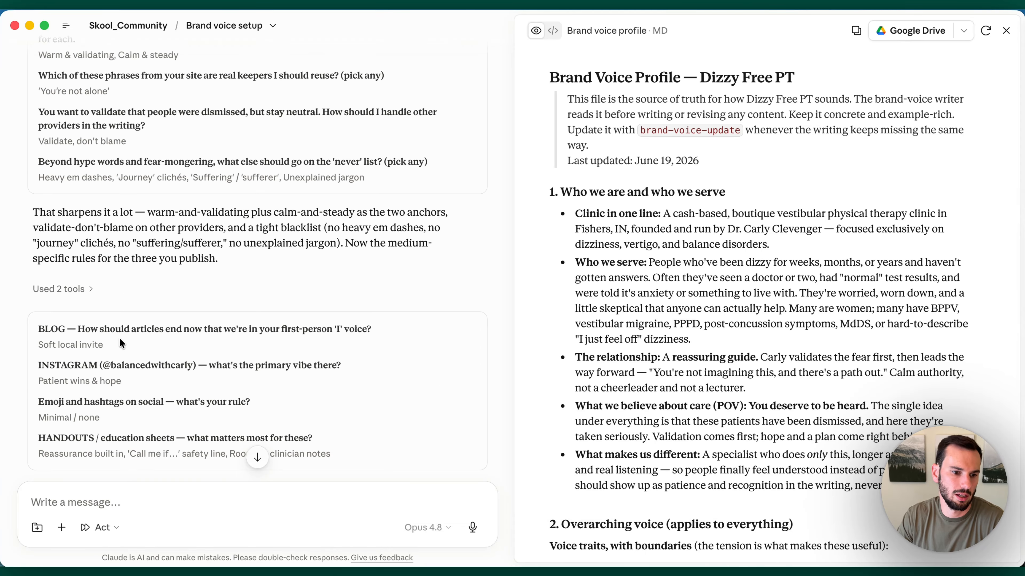
{"action": "scroll", "coordinate": [113, 347], "scroll_direction": "down", "scroll_amount": 2}
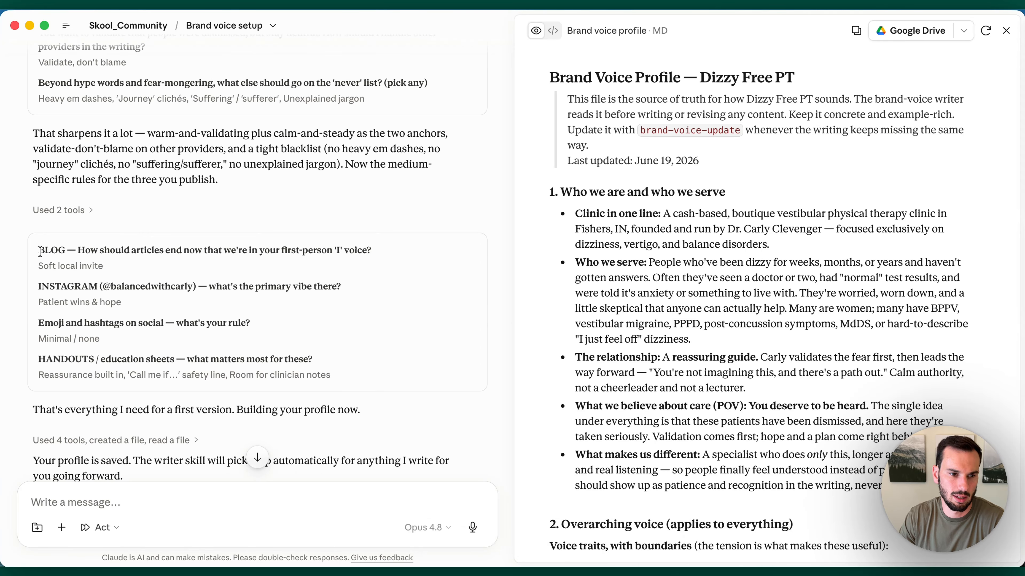
{"action": "left_click_drag", "start_coordinate": [39, 248], "coordinate": [283, 341]}
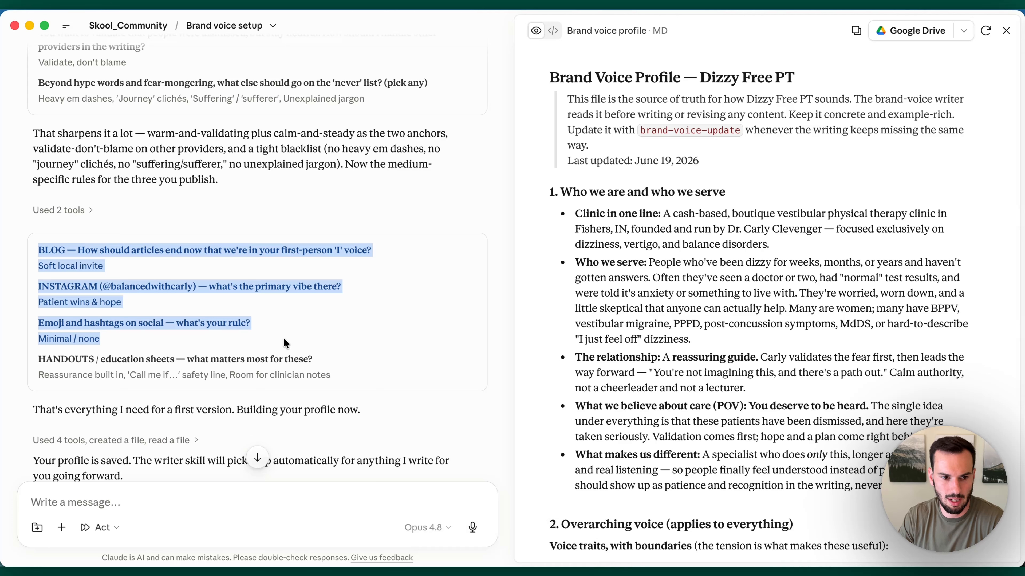
{"action": "left_click", "coordinate": [74, 338]}
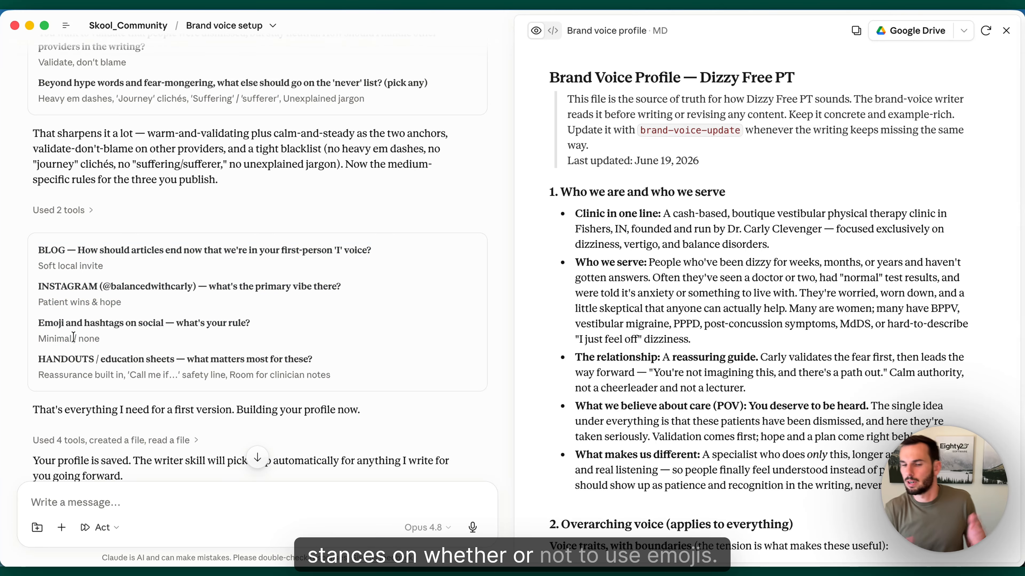
Examine the sample blog intro, Instagram caption and handout snippet, including the feedback questions that follow them
{"action": "scroll", "coordinate": [73, 337], "scroll_direction": "down", "scroll_amount": 10}
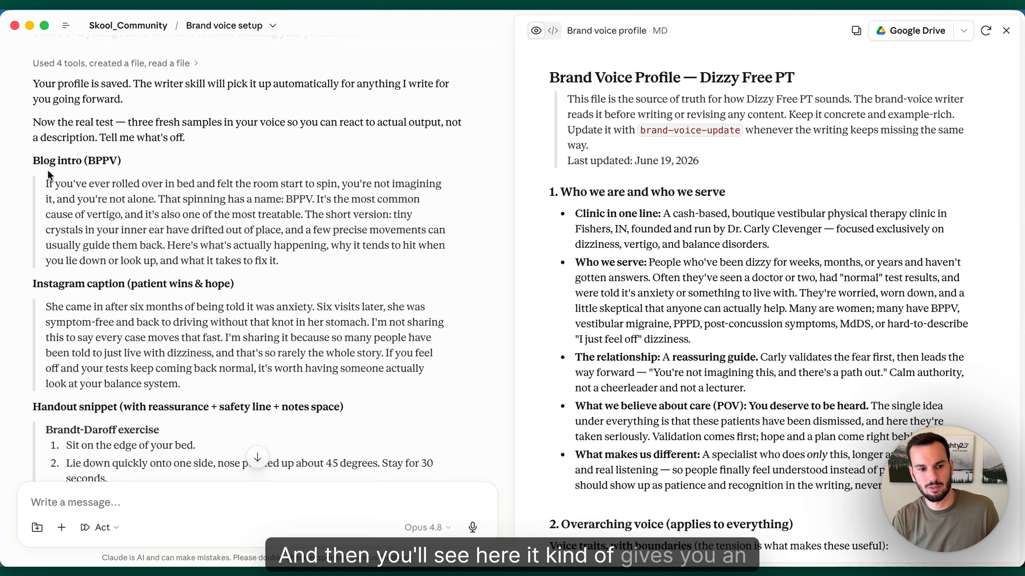
{"action": "scroll", "coordinate": [55, 210], "scroll_direction": "down", "scroll_amount": 2}
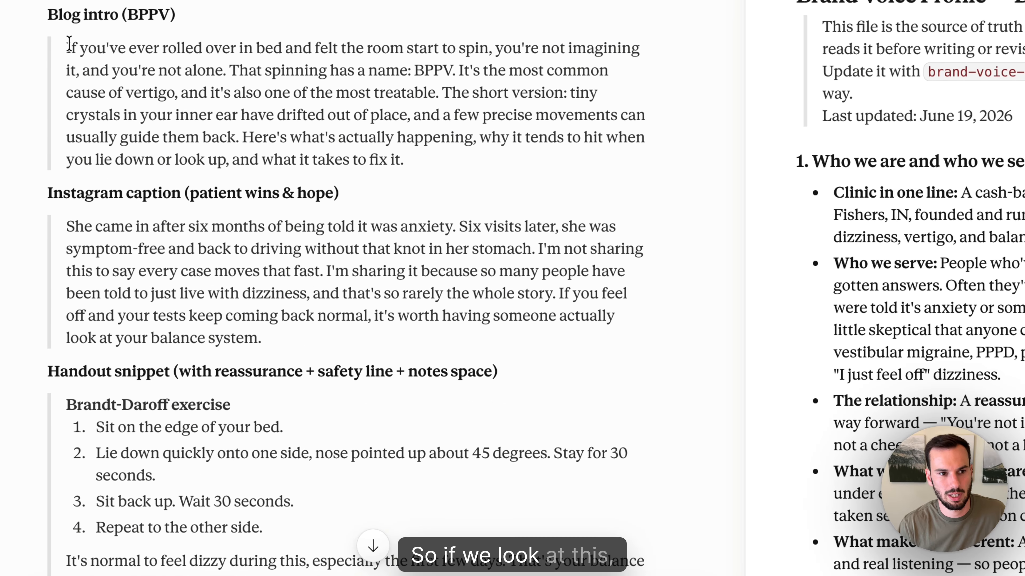
{"action": "left_click_drag", "start_coordinate": [47, 114], "coordinate": [123, 117]}
{"action": "left_click_drag", "start_coordinate": [178, 53], "coordinate": [457, 160]}
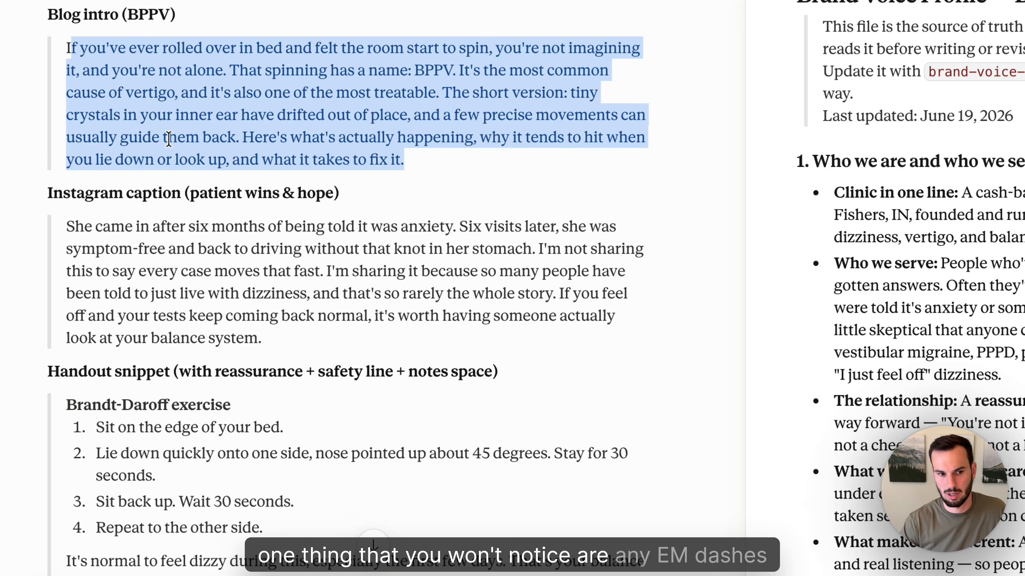
{"action": "left_click", "coordinate": [367, 167]}
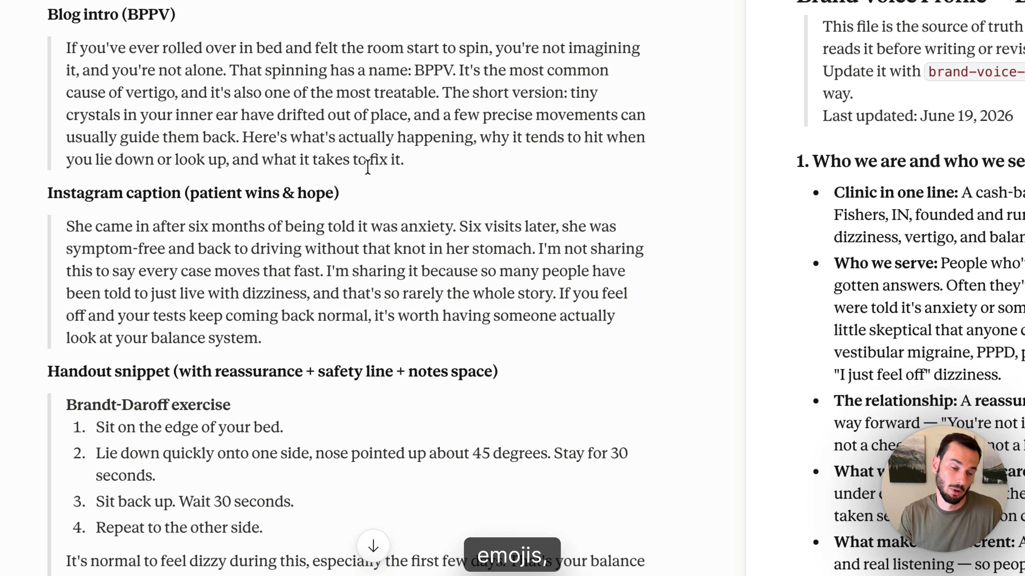
{"action": "scroll", "coordinate": [367, 167], "scroll_direction": "down", "scroll_amount": 3}
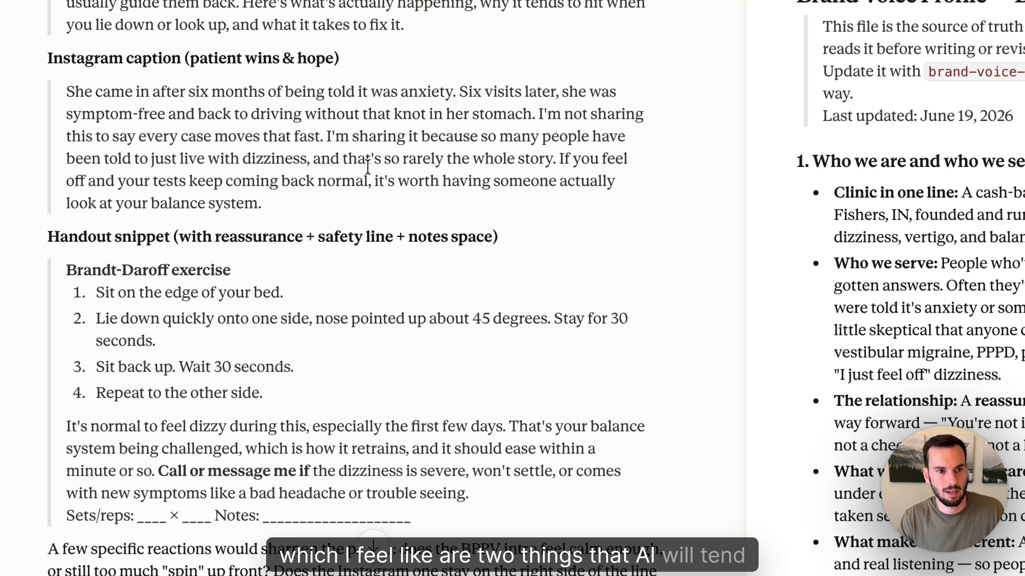
{"action": "scroll", "coordinate": [367, 166], "scroll_direction": "down", "scroll_amount": 2}
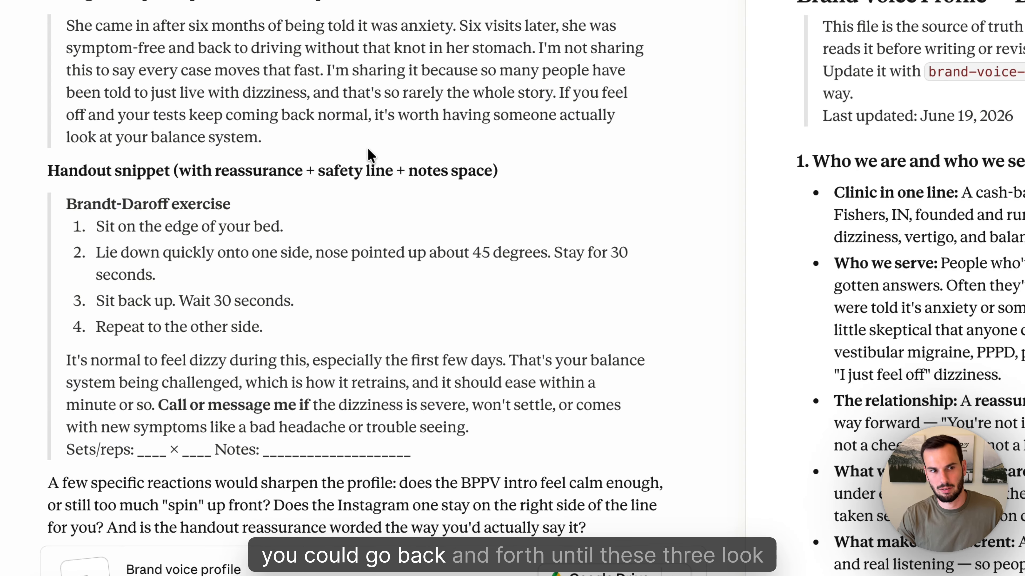
{"action": "scroll", "coordinate": [367, 147], "scroll_direction": "up", "scroll_amount": 4}
{"action": "scroll", "coordinate": [274, 336], "scroll_direction": "down", "scroll_amount": 6}
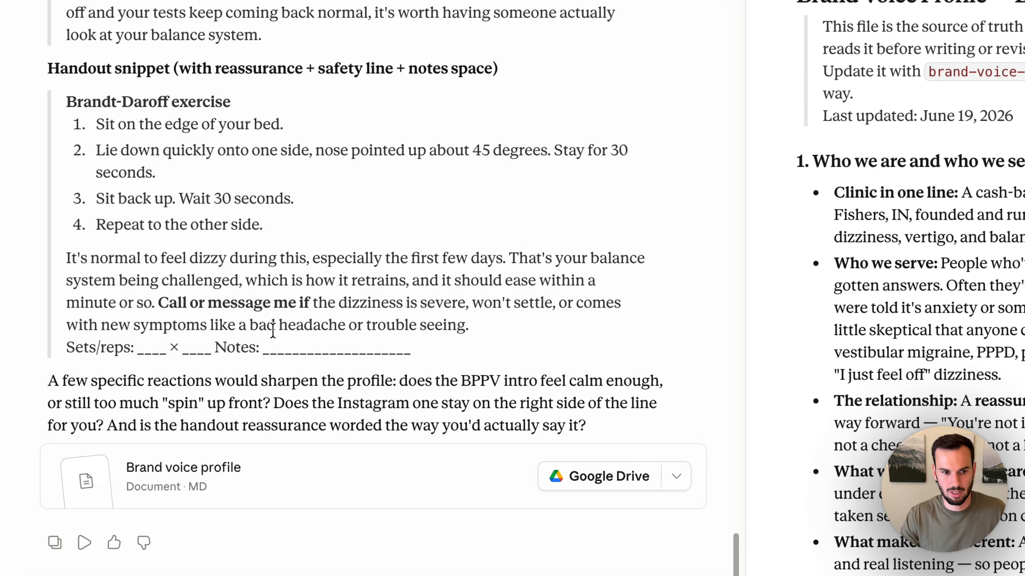
{"action": "scroll", "coordinate": [273, 330], "scroll_direction": "down", "scroll_amount": 3}
Start a new task and add the Brand voice plugin's brand-voice-writer skill to its prompt
{"action": "mouse_move", "coordinate": [67, 24]}
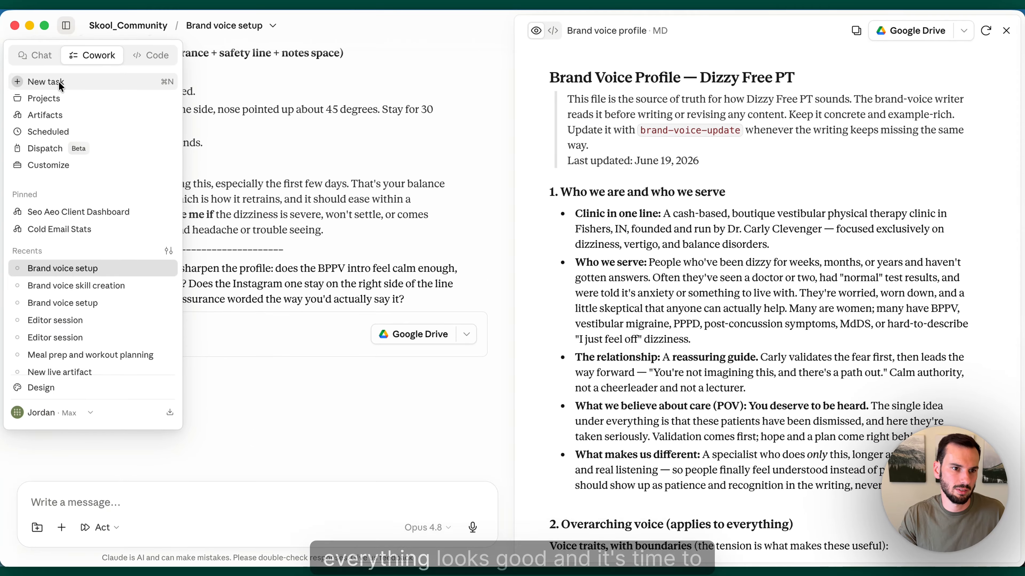
{"action": "left_click", "coordinate": [60, 83]}
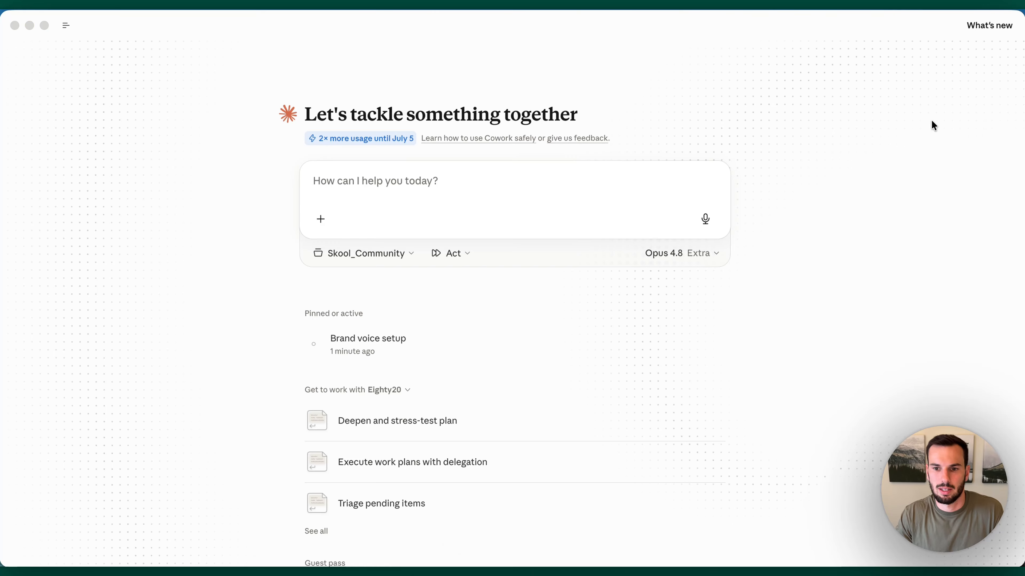
{"action": "left_click", "coordinate": [325, 221]}
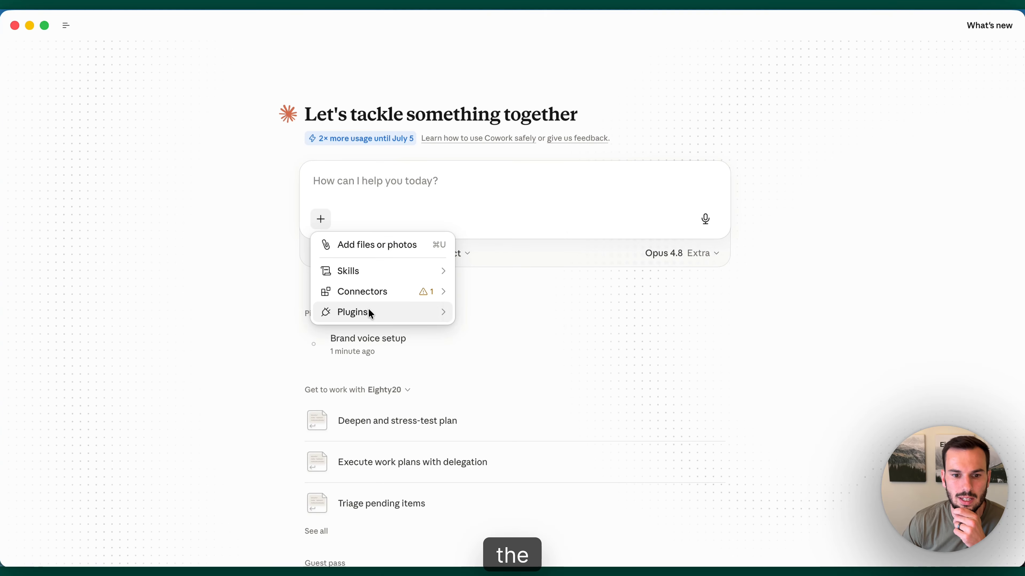
{"action": "mouse_move", "coordinate": [421, 313]}
{"action": "mouse_move", "coordinate": [517, 265]}
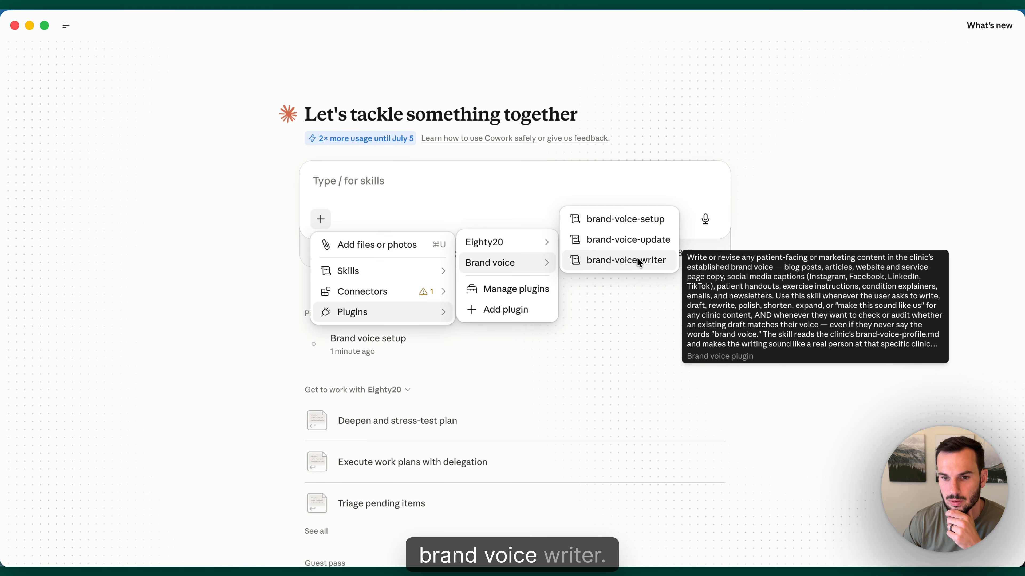
{"action": "left_click", "coordinate": [642, 266]}
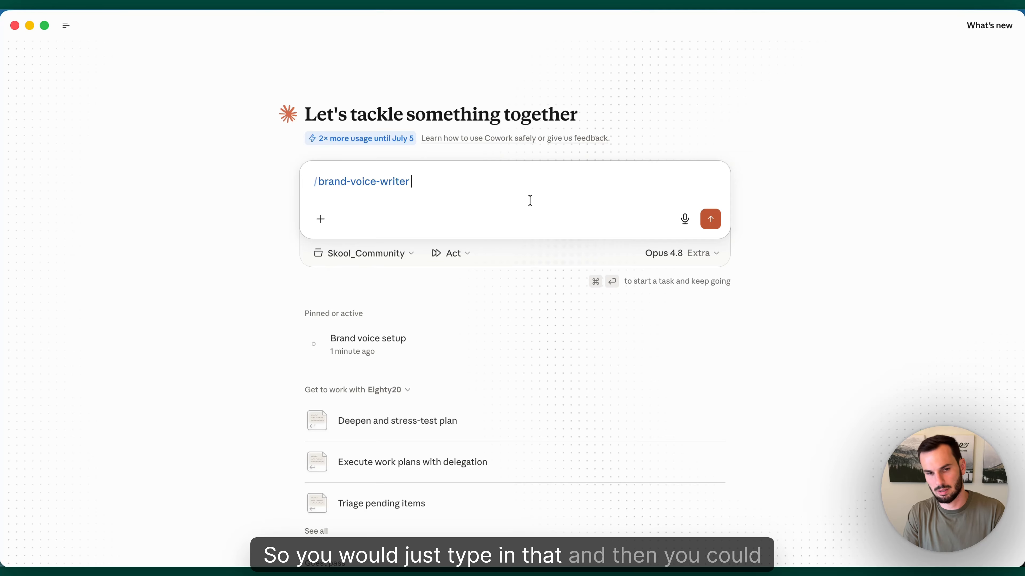
Complete the prompt with "write a social media post about bppv increasing in the winter. keep it short" and submit it
{"action": "type", "text": "write a social me"}
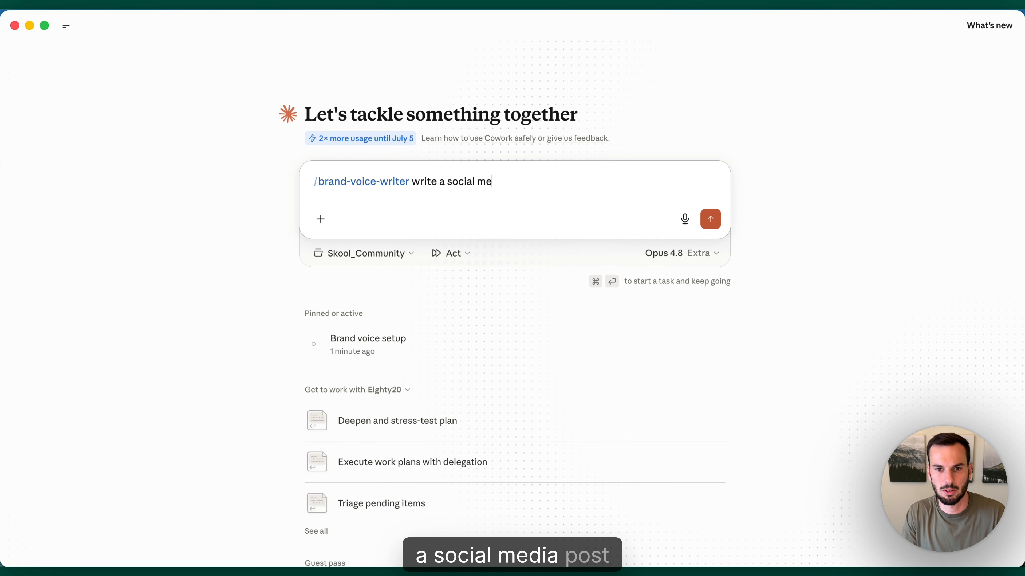
{"action": "type", "text": "dia post about "}
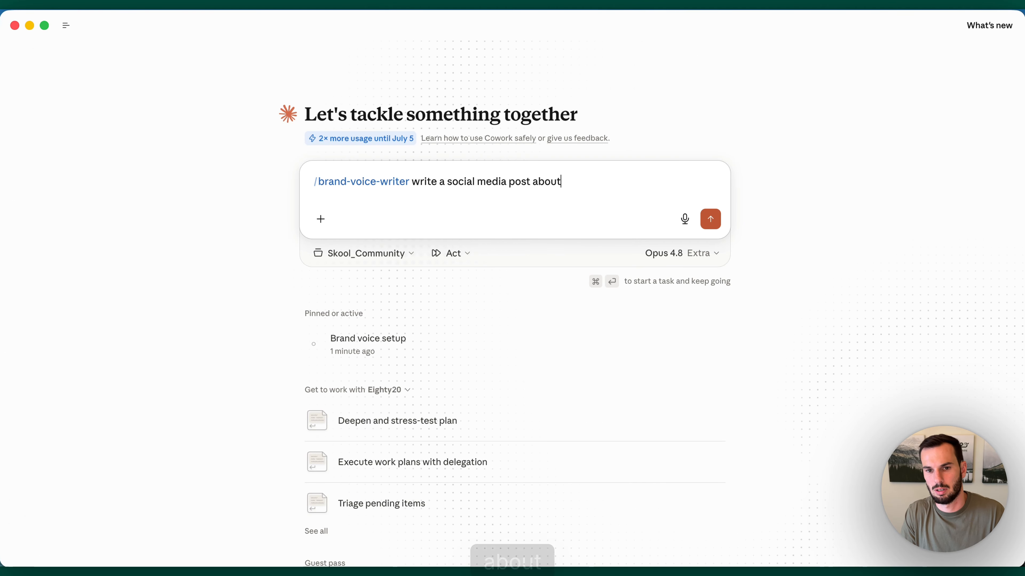
{"action": "type", "text": "b"}
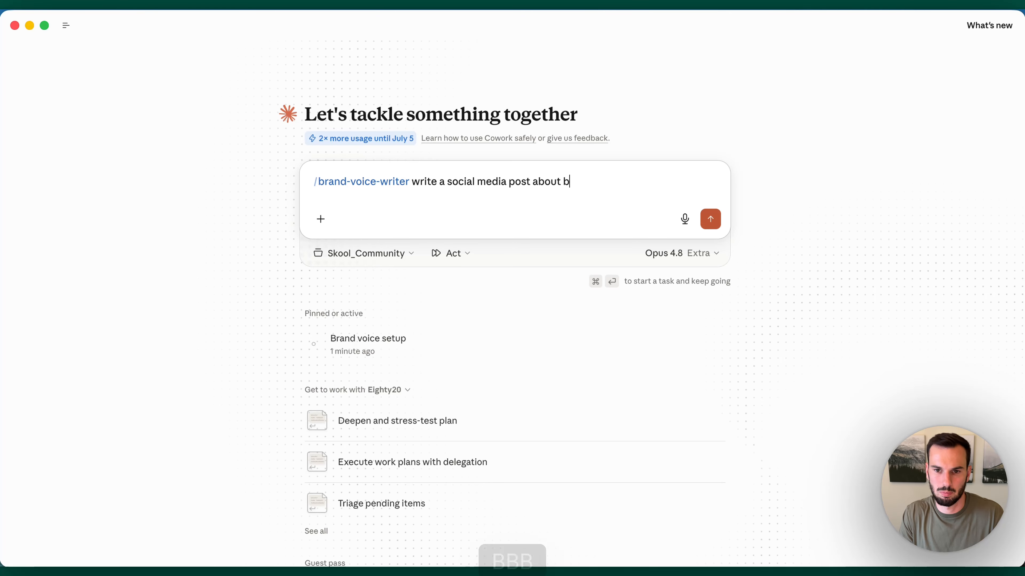
{"action": "type", "text": "ppv increasing"}
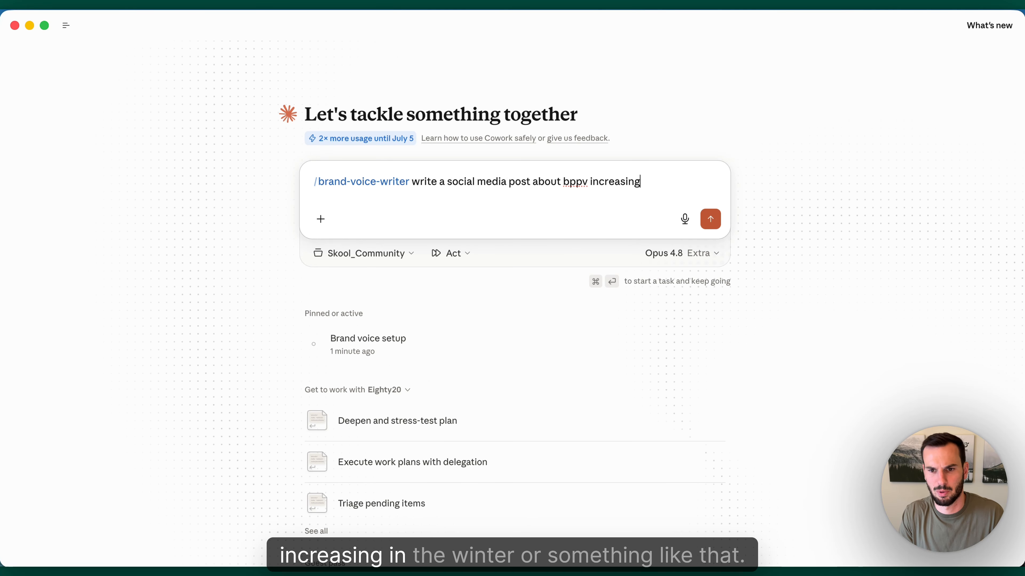
{"action": "type", "text": " in the winter"}
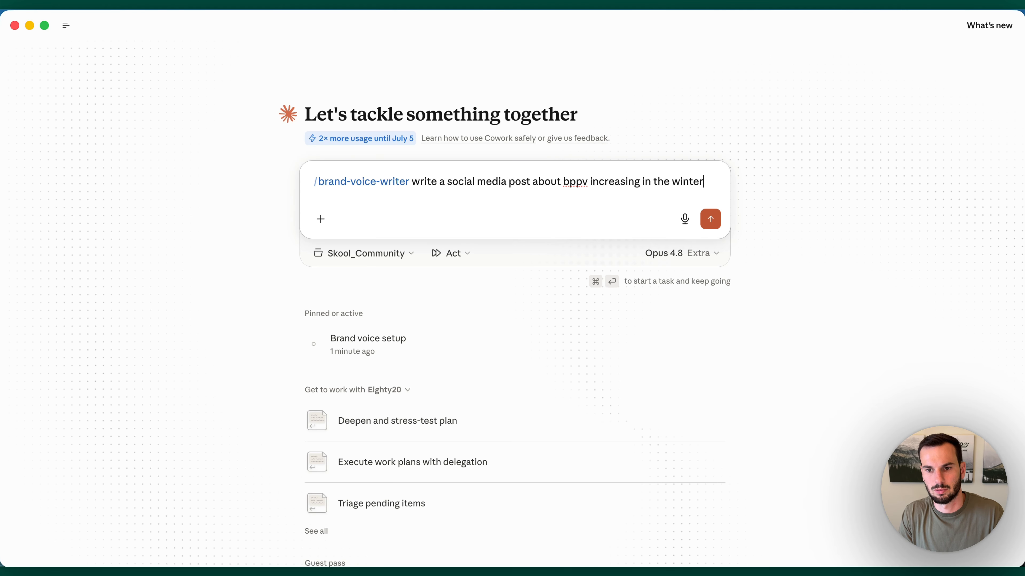
{"action": "type", "text": ". keep it short"}
{"action": "key", "text": "Return"}
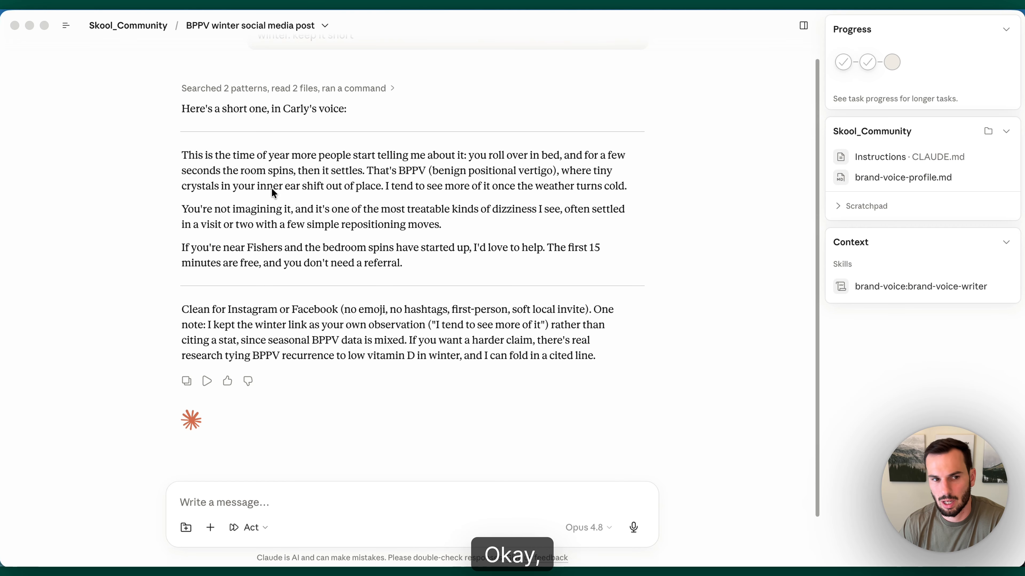
Review the generated BPPV winter post and the note about its emoji, hashtag and first-person style
{"action": "left_click", "coordinate": [259, 177]}
{"action": "left_click_drag", "start_coordinate": [180, 155], "coordinate": [433, 267]}
{"action": "left_click_drag", "start_coordinate": [345, 309], "coordinate": [476, 311]}
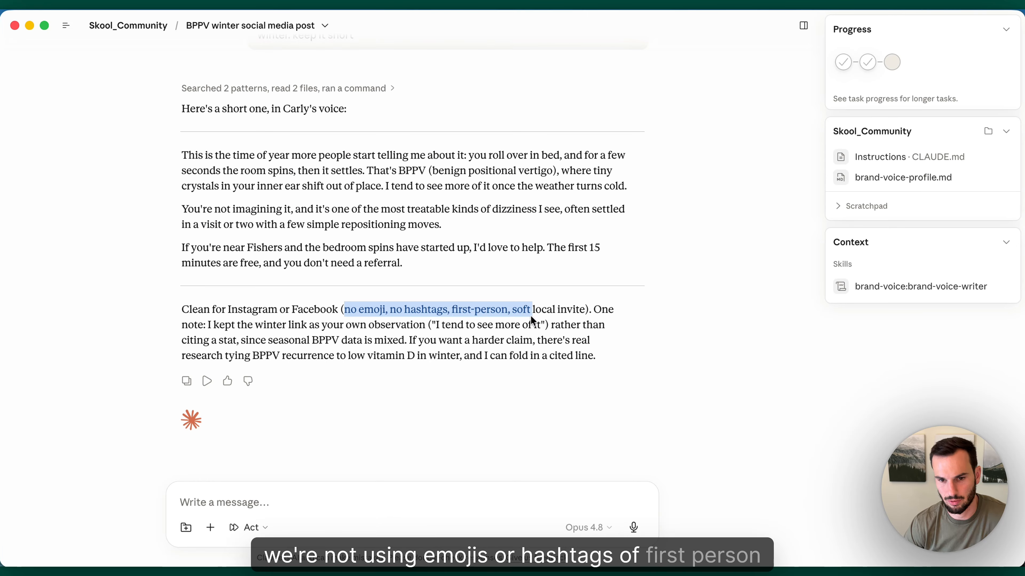
{"action": "double_click", "coordinate": [462, 308]}
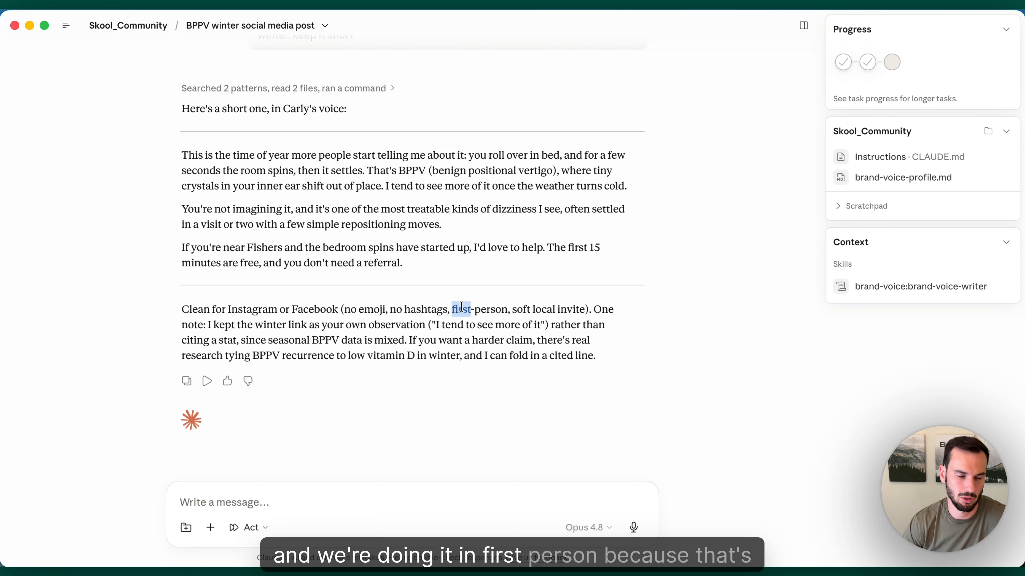
{"action": "left_click", "coordinate": [397, 240]}
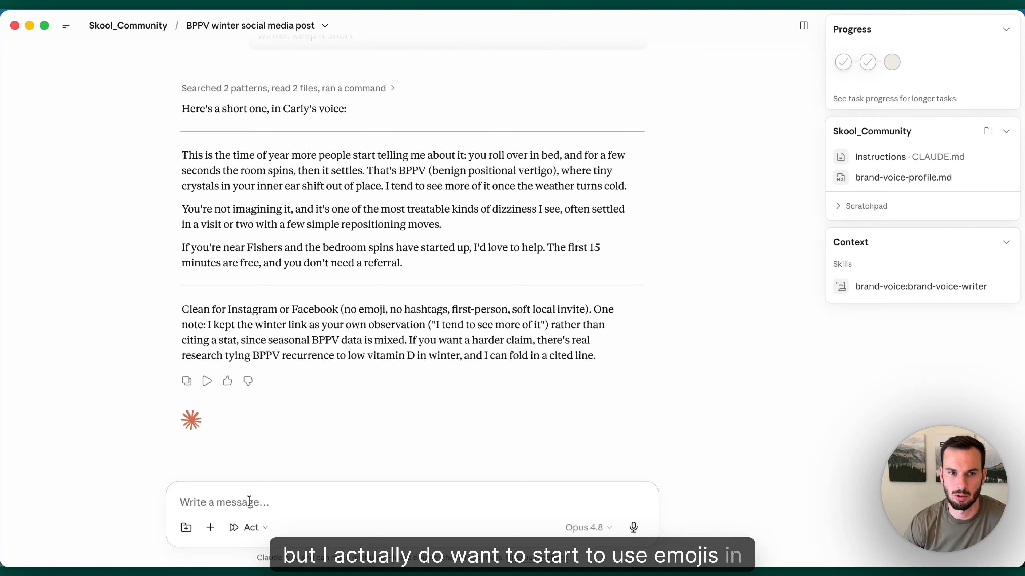
Add the Brand voice plugin's brand-voice-update skill to a follow-up message in the BPPV winter post task
{"action": "left_click", "coordinate": [211, 524]}
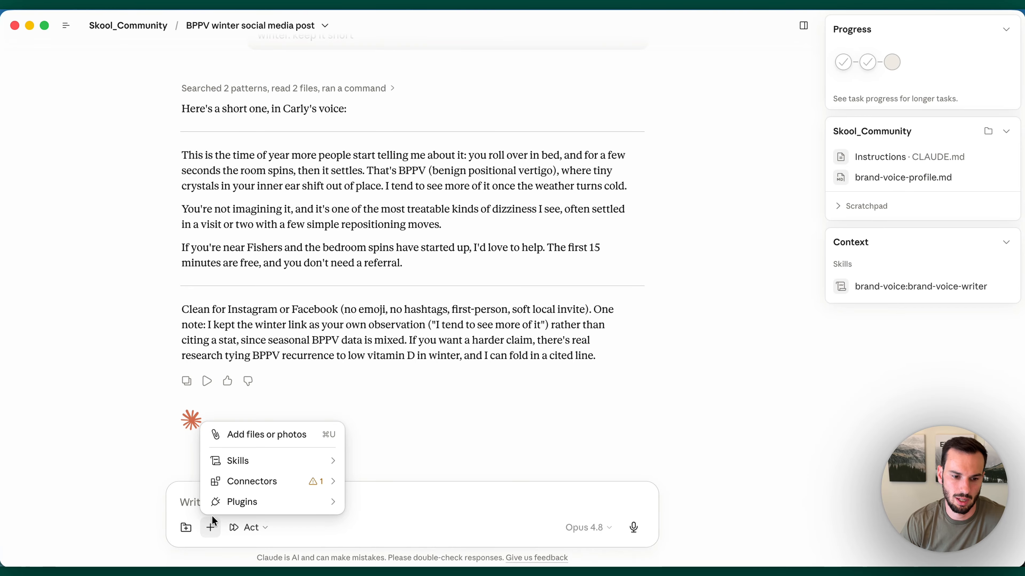
{"action": "mouse_move", "coordinate": [273, 500]}
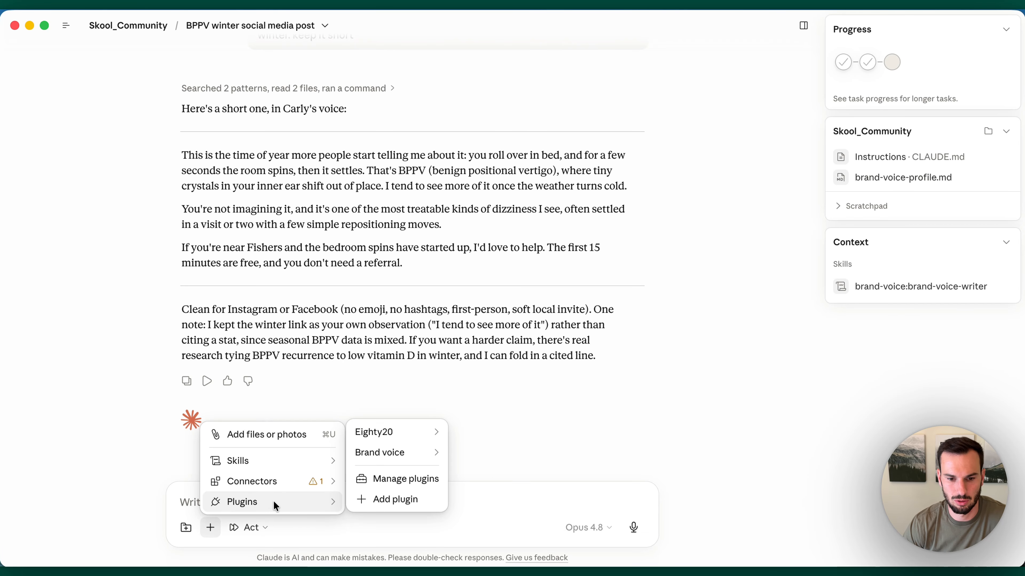
{"action": "mouse_move", "coordinate": [420, 453]}
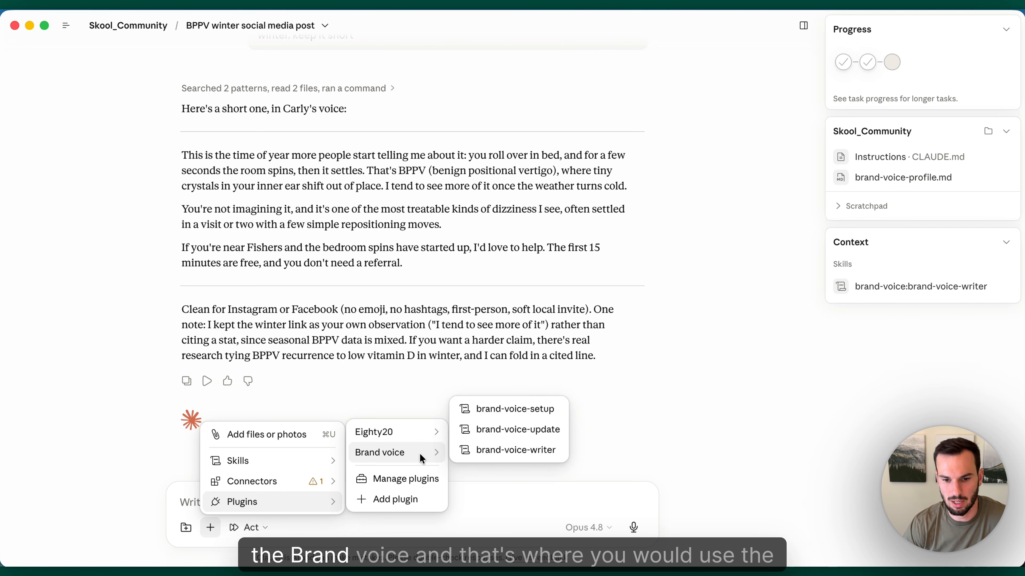
{"action": "left_click", "coordinate": [540, 429]}
Dictate "I'm thinking about it more, and for Instagram I actually do want to use emojis in the posts, ideally two to three per post." and submit it
{"action": "type", "text": "so ia"}
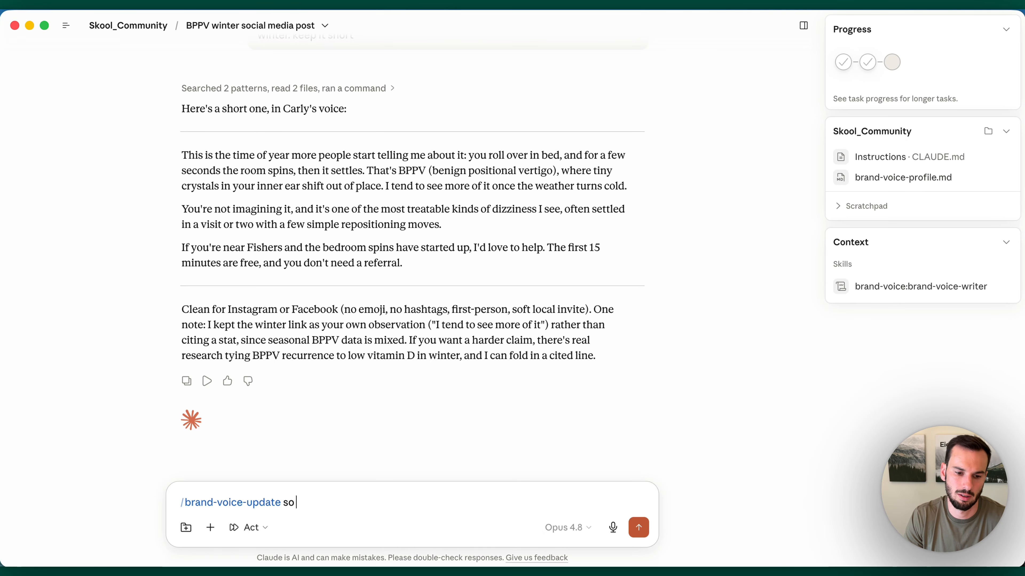
{"action": "key", "text": "BackSpace"}
{"action": "key", "text": "BackSpace"}
{"action": "key", "text": "BackSpace"}
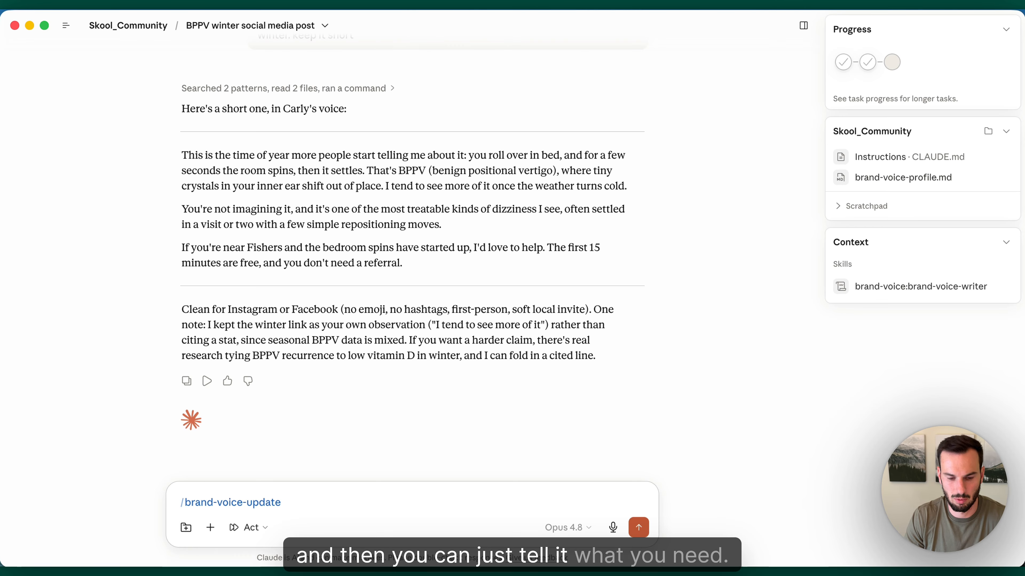
{"action": "key", "text": "alt+space"}
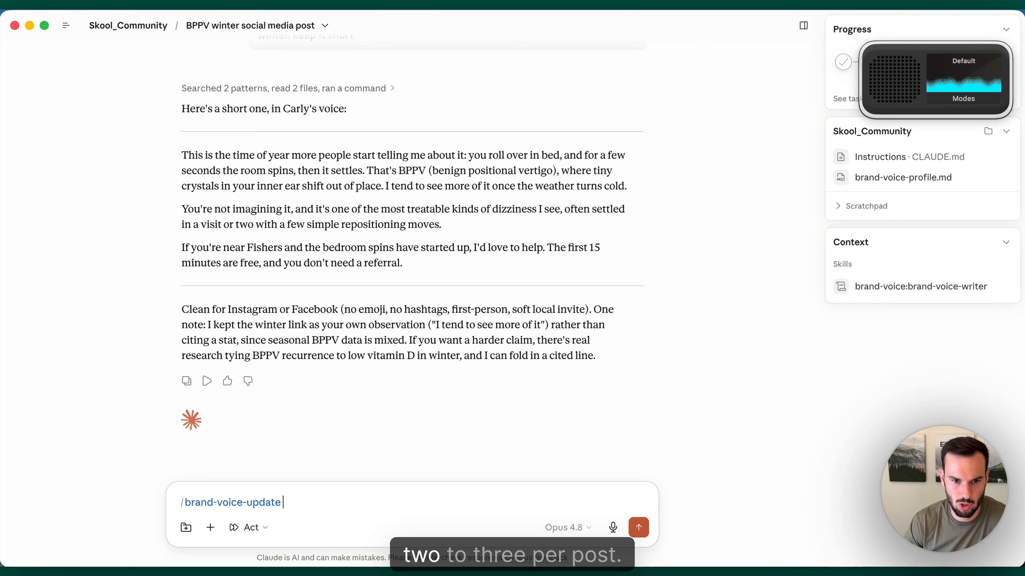
{"action": "key", "text": "Return"}
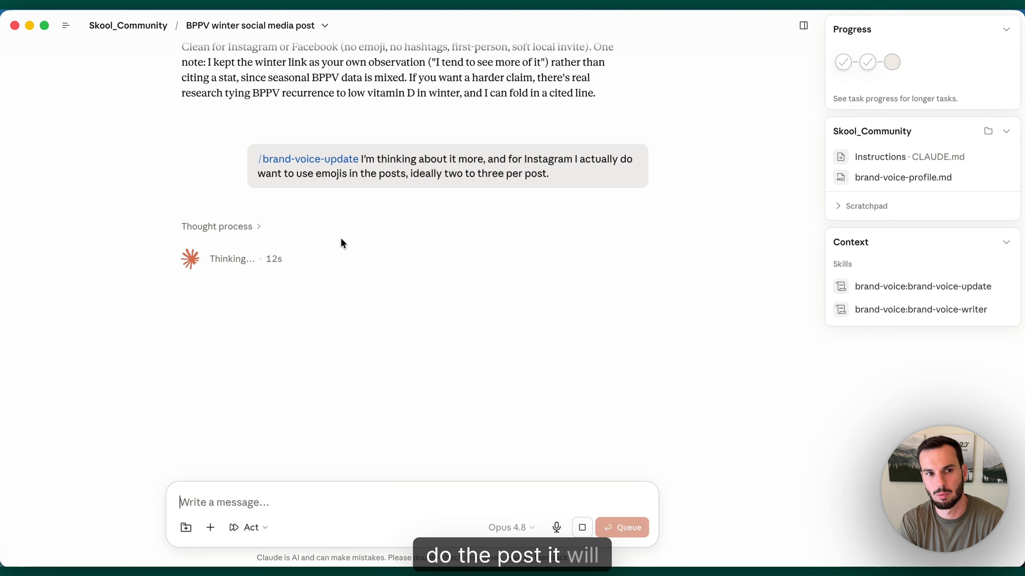
{"action": "scroll", "coordinate": [342, 242], "scroll_direction": "up", "scroll_amount": 3}
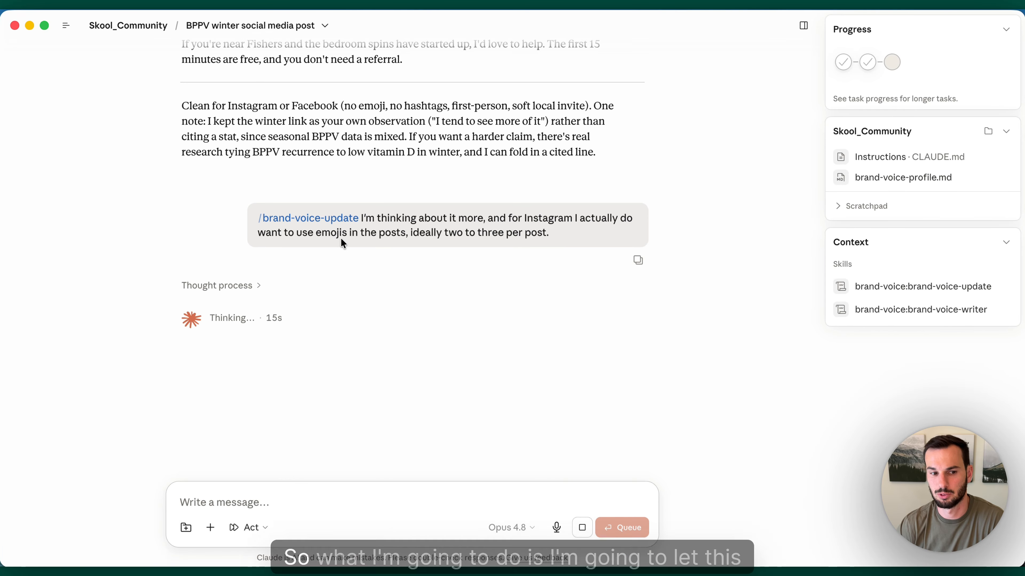
{"action": "scroll", "coordinate": [341, 239], "scroll_direction": "down", "scroll_amount": 3}
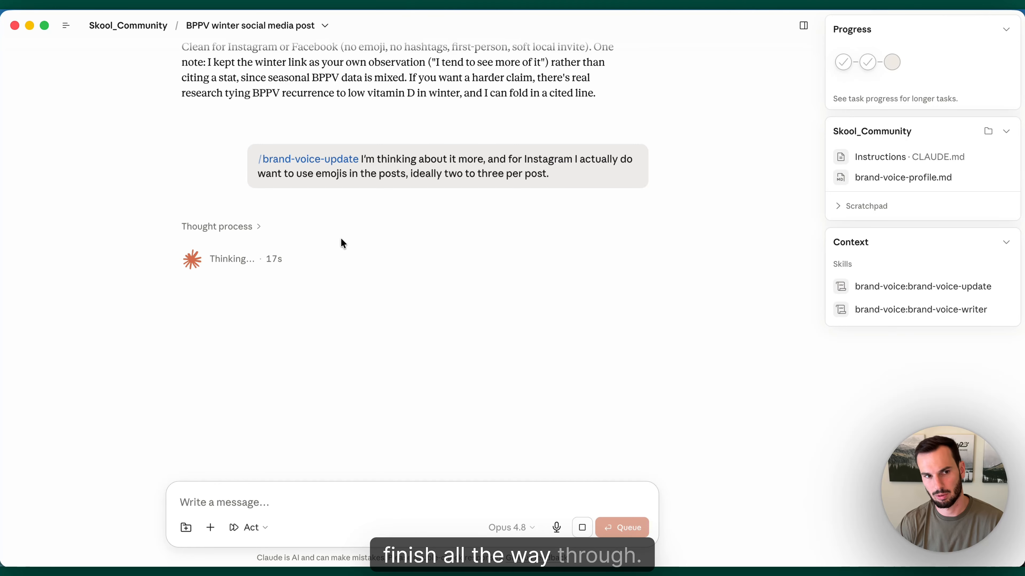
{"action": "scroll", "coordinate": [342, 243], "scroll_direction": "up", "scroll_amount": 8}
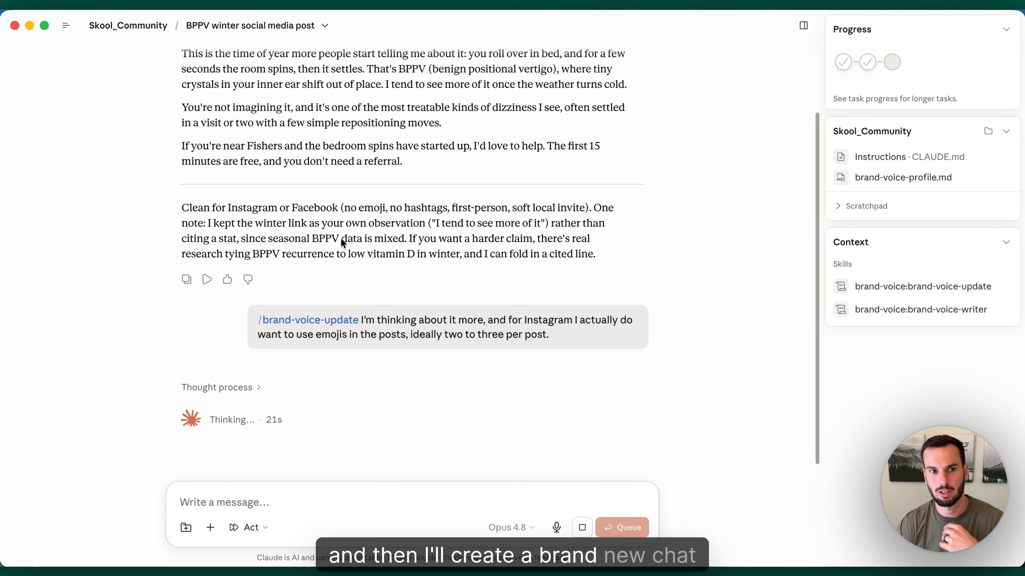
{"action": "scroll", "coordinate": [340, 239], "scroll_direction": "up", "scroll_amount": 8}
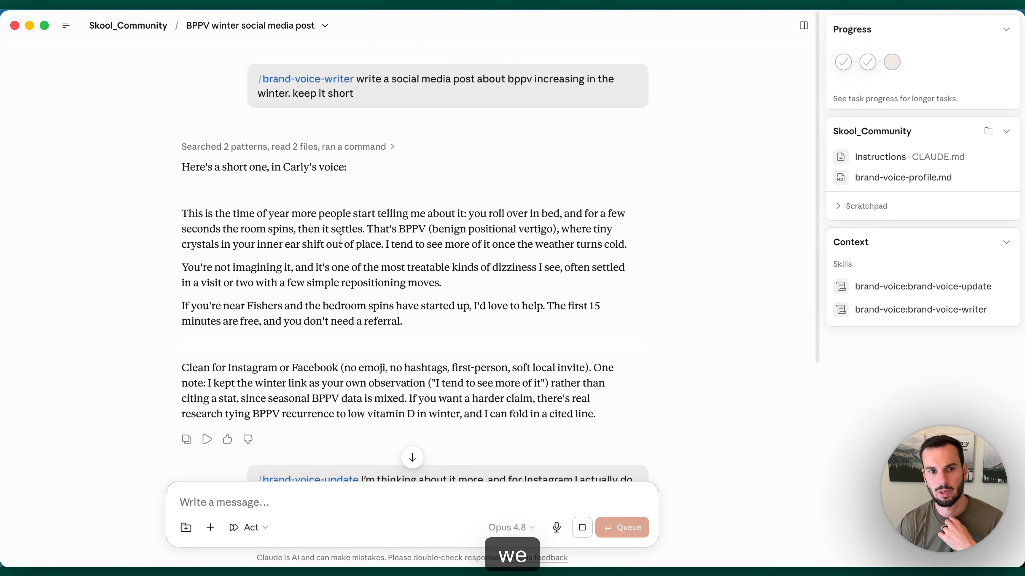
{"action": "scroll", "coordinate": [341, 239], "scroll_direction": "down", "scroll_amount": 15}
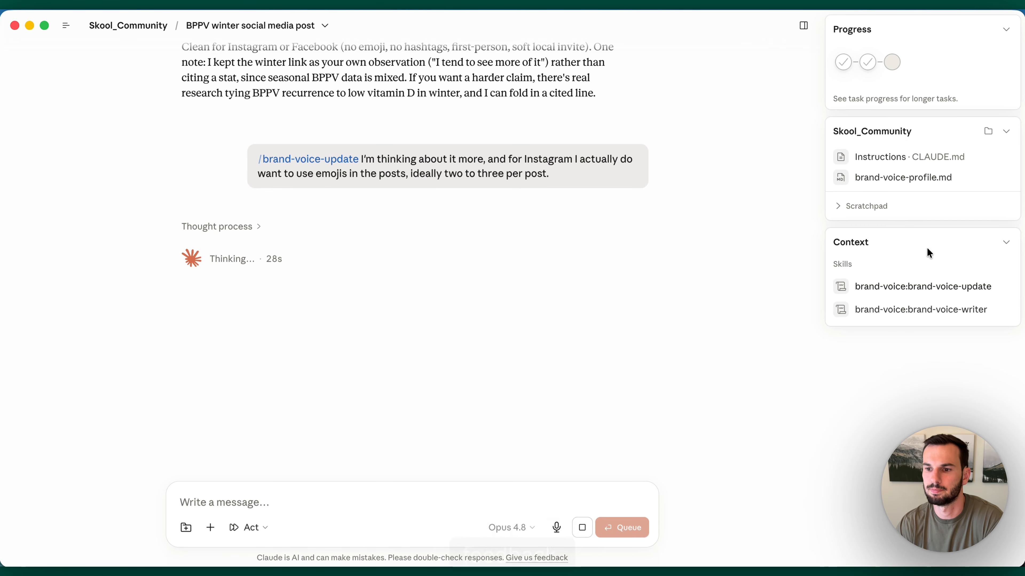
Review the summary of the profile update and the BPPV post rewritten with the new Instagram emoji rule
{"action": "left_click", "coordinate": [185, 148]}
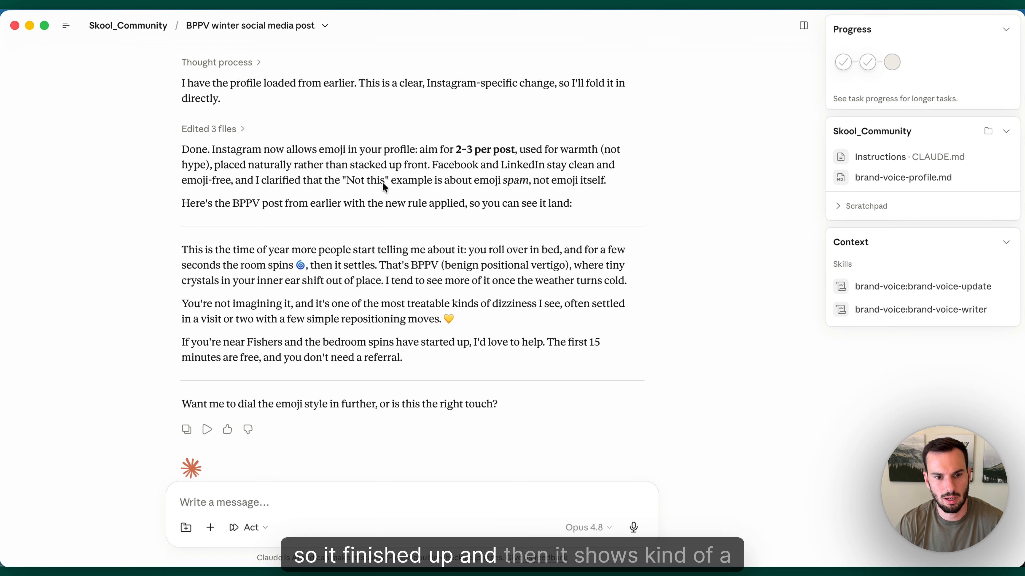
{"action": "left_click_drag", "start_coordinate": [185, 252], "coordinate": [456, 351]}
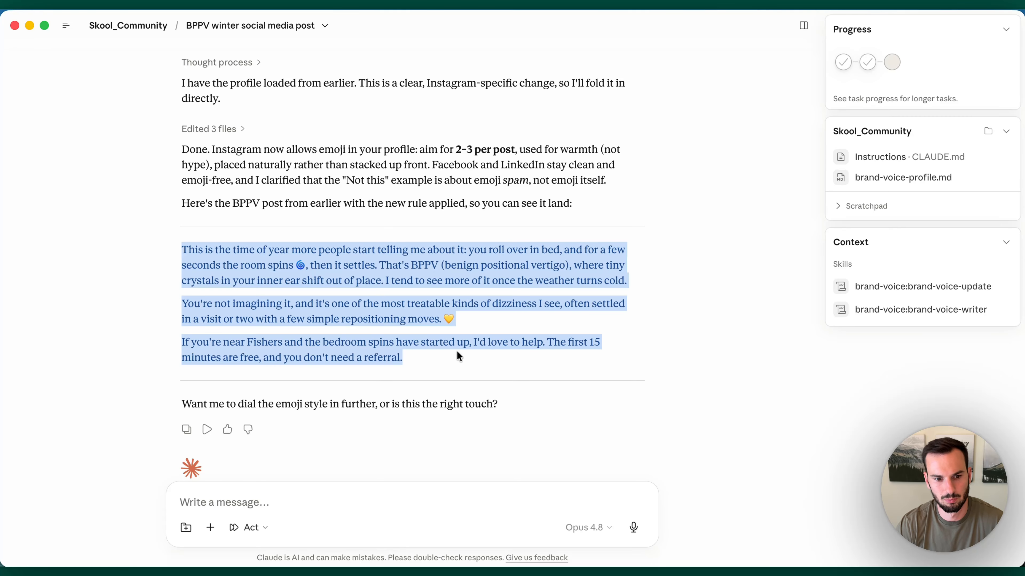
{"action": "scroll", "coordinate": [346, 325], "scroll_direction": "down", "scroll_amount": 5}
{"action": "scroll", "coordinate": [346, 326], "scroll_direction": "up", "scroll_amount": 5}
Start a new task with the prompt "/brand-voice-writer write a social media post about bppv increasing in the winter. keep it short"
{"action": "mouse_move", "coordinate": [66, 25]}
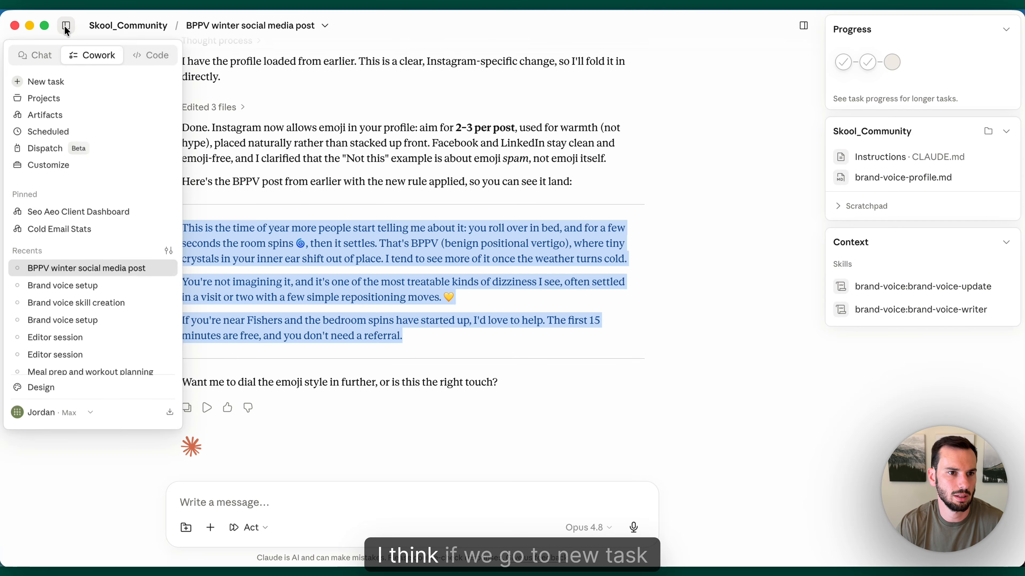
{"action": "left_click", "coordinate": [37, 81]}
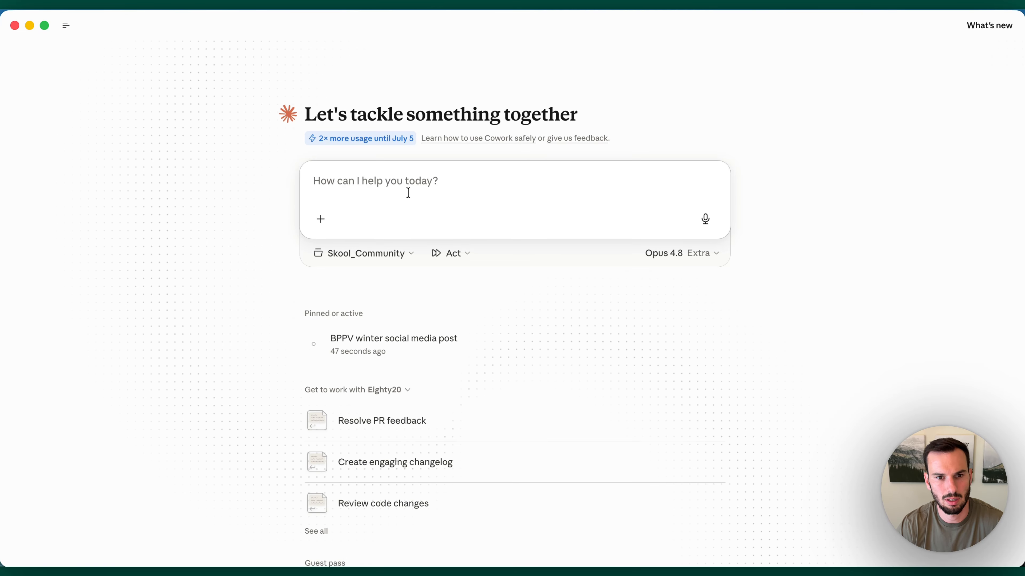
{"action": "type", "text": "/brand-voice-writer write a social media post about bppv increasing in the winter. keep it short"}
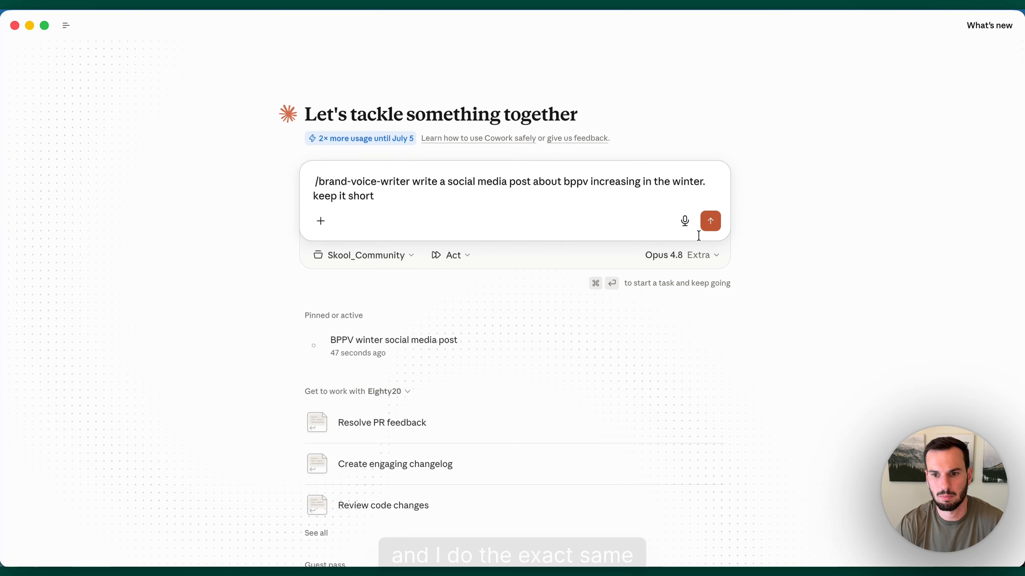
{"action": "left_click", "coordinate": [711, 220]}
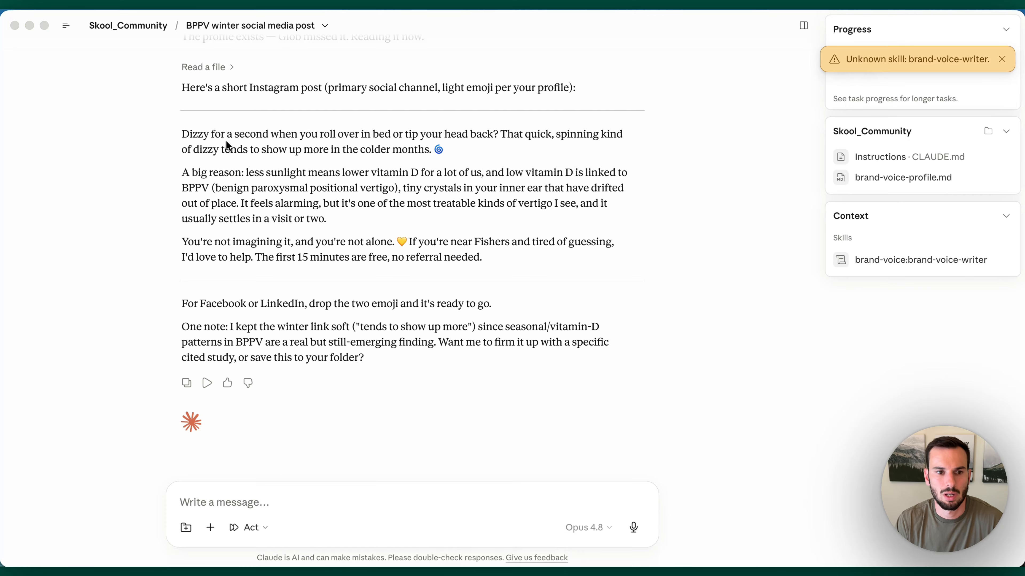
Examine the newly generated Instagram post for emoji use and read the notes on Facebook and LinkedIn
{"action": "scroll", "coordinate": [226, 140], "scroll_direction": "up", "scroll_amount": 1}
{"action": "left_click", "coordinate": [183, 158]}
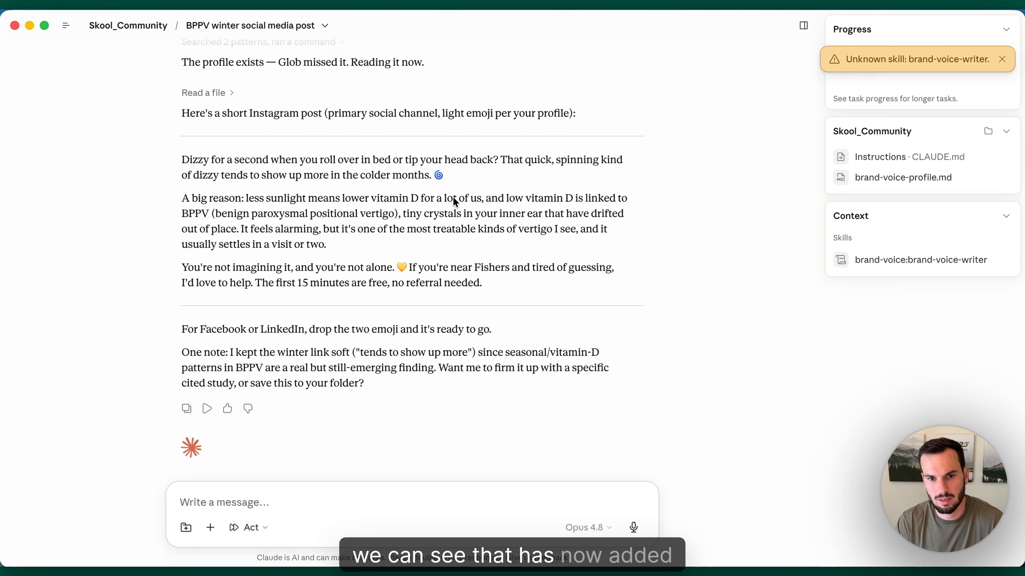
{"action": "left_click_drag", "start_coordinate": [445, 173], "coordinate": [345, 327]}
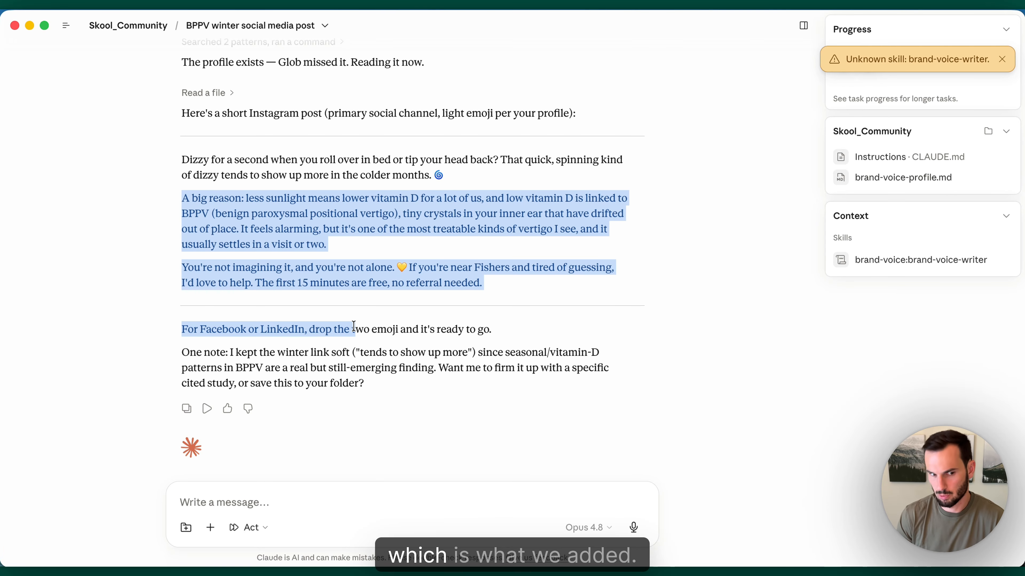
{"action": "scroll", "coordinate": [354, 323], "scroll_direction": "down", "scroll_amount": 1}
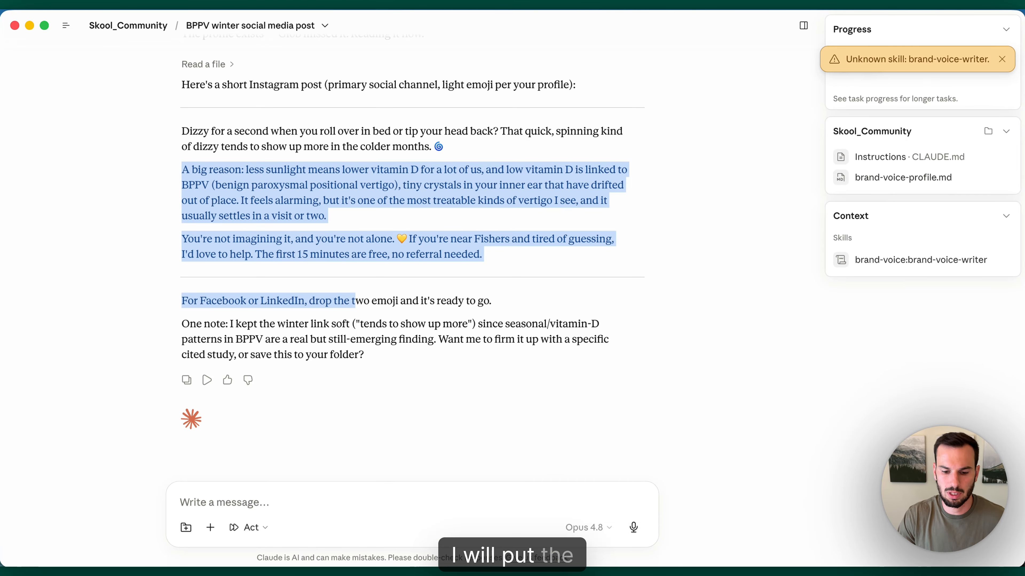
Switch to the AI for PT community on Skool in Chrome, and open the Free Skills course in its classroom
{"action": "key", "text": "super+Tab"}
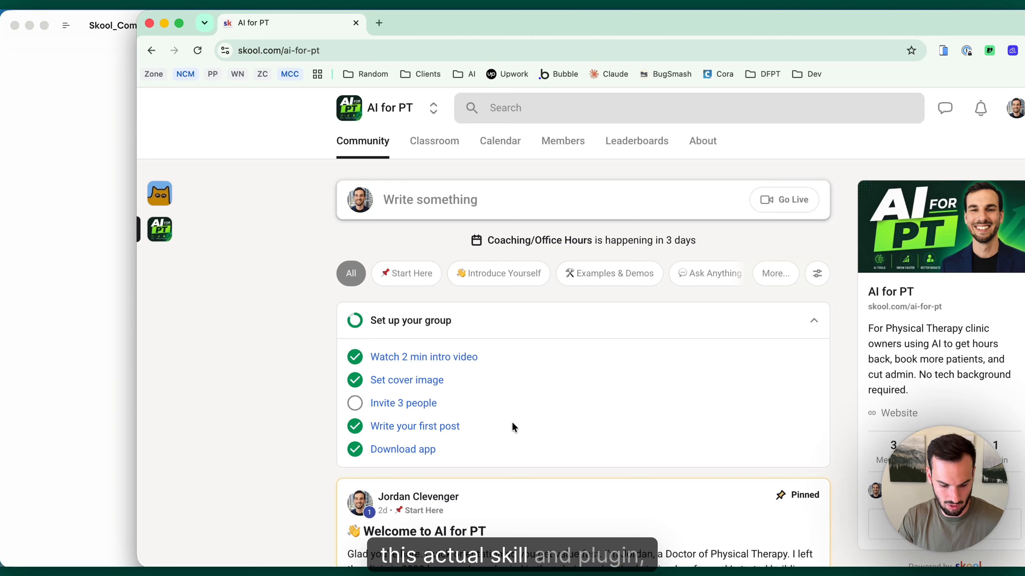
{"action": "key", "text": "ctrl+alt+Return"}
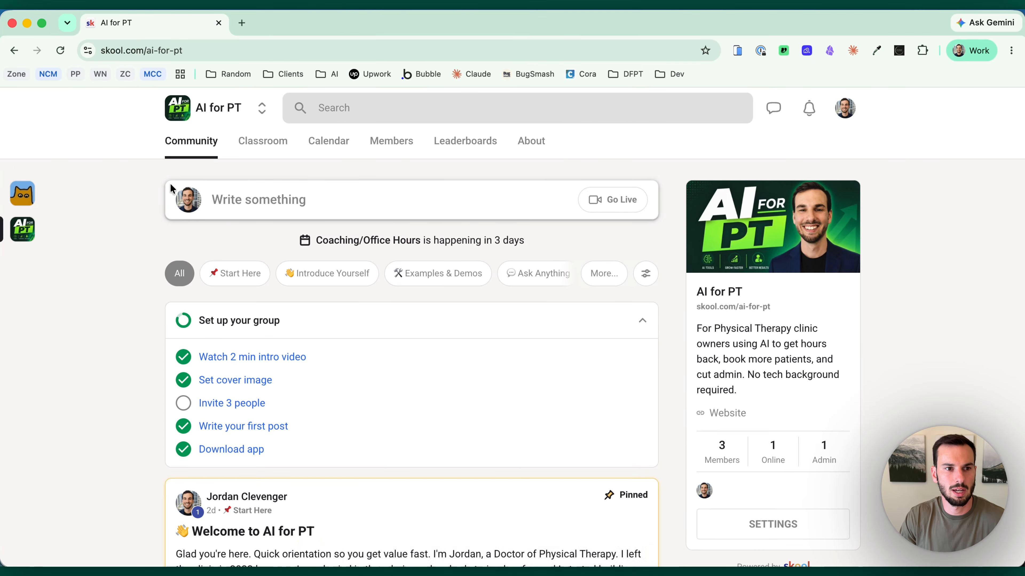
{"action": "left_click", "coordinate": [252, 147]}
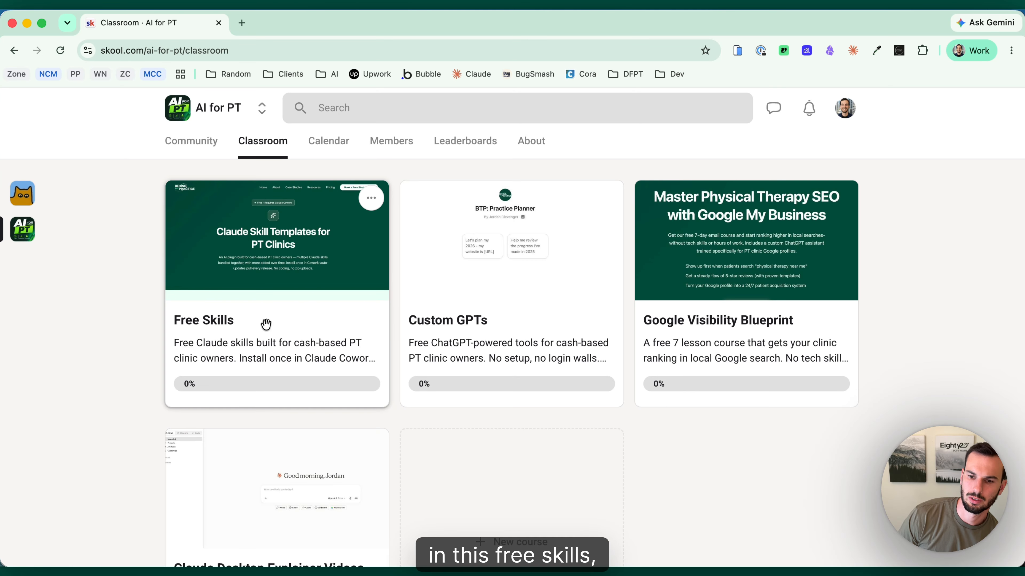
{"action": "left_click", "coordinate": [288, 321]}
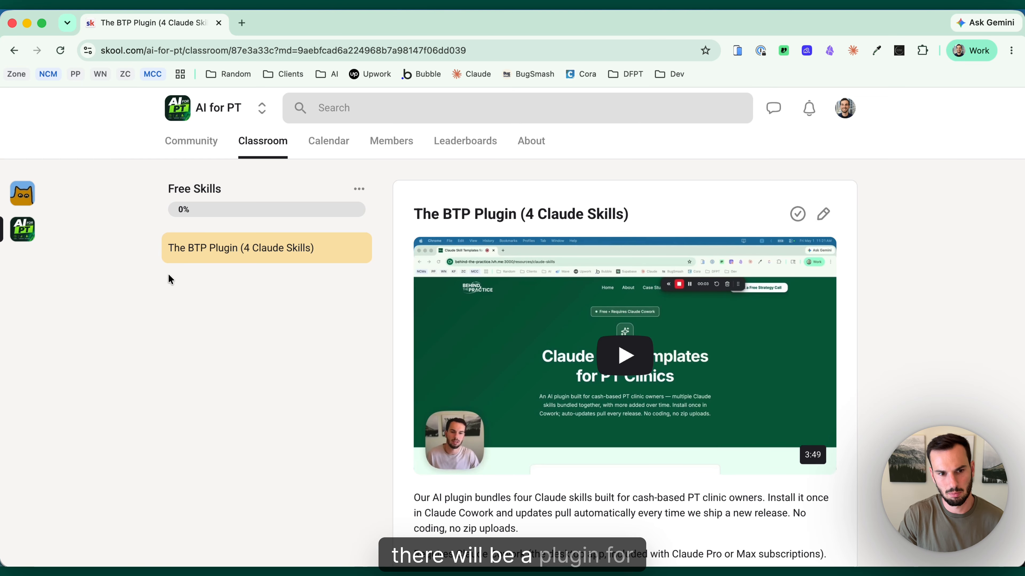